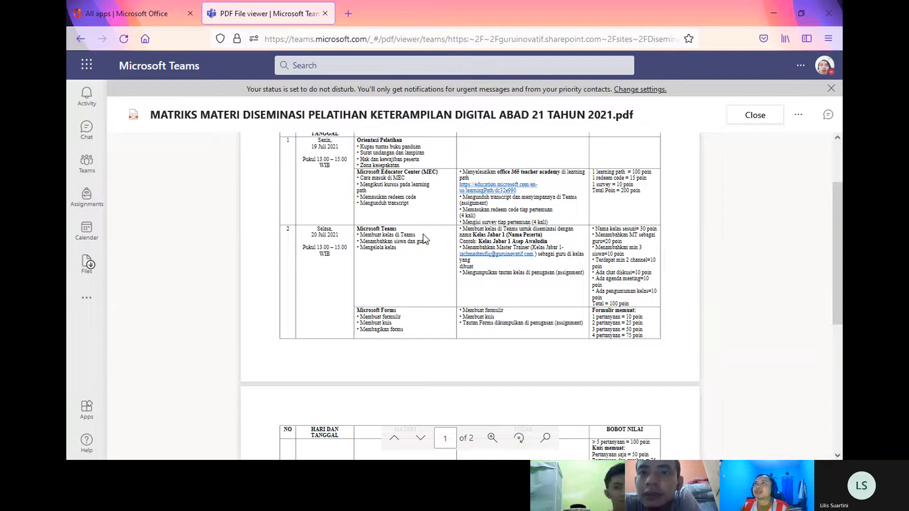
Step: Scroll the training matrix PDF to page 2's schedule and zoom it to 125%
{"action": "scroll", "coordinate": [416, 256], "scroll_direction": "down", "scroll_amount": 3}
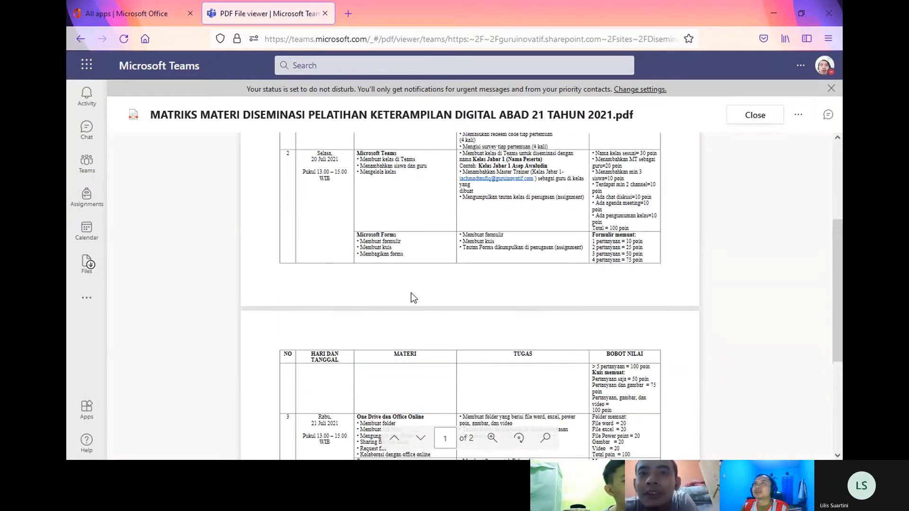
{"action": "scroll", "coordinate": [473, 369], "scroll_direction": "down", "scroll_amount": 5}
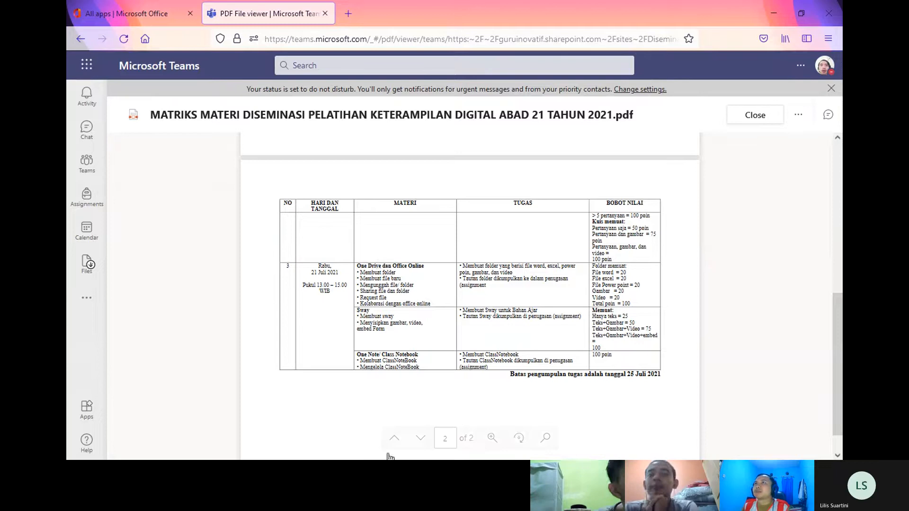
{"action": "left_click", "coordinate": [495, 445]}
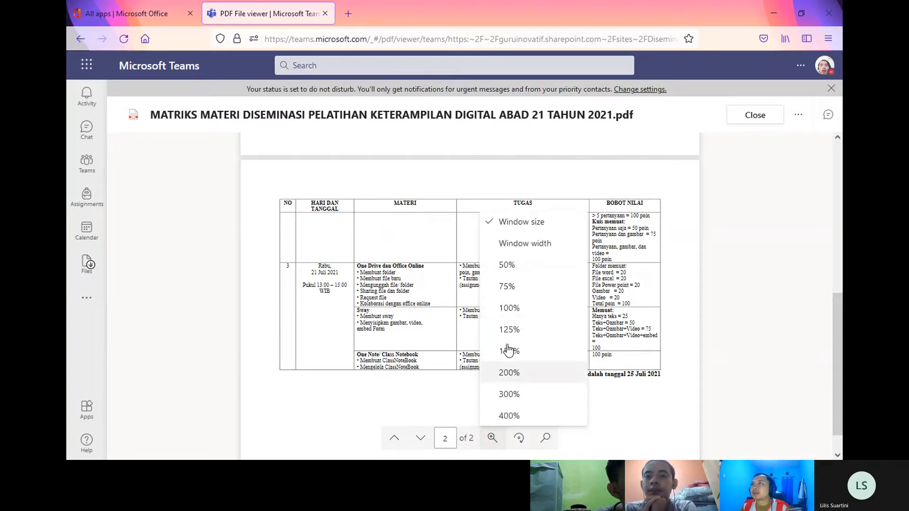
{"action": "left_click", "coordinate": [511, 327]}
{"action": "scroll", "coordinate": [470, 327], "scroll_direction": "down", "scroll_amount": 3}
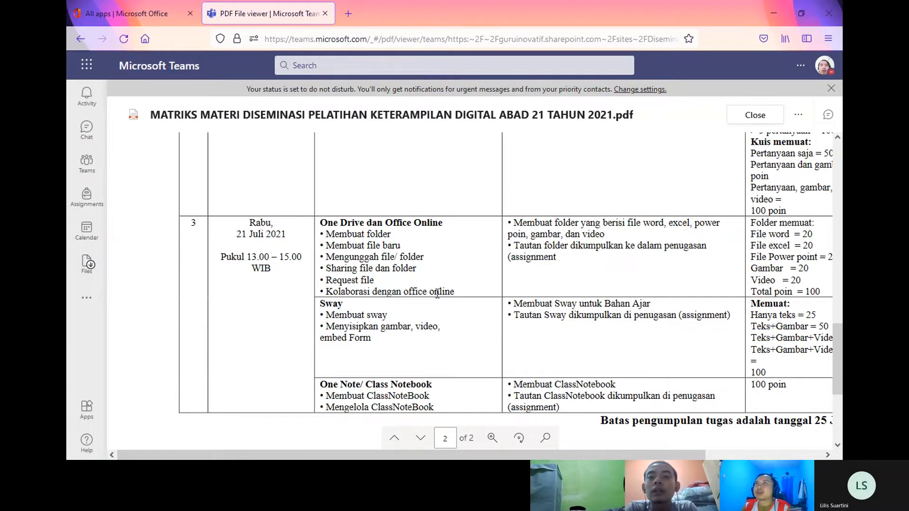
{"action": "scroll", "coordinate": [520, 426], "scroll_direction": "up", "scroll_amount": 1}
{"action": "scroll", "coordinate": [520, 426], "scroll_direction": "right", "scroll_amount": 1}
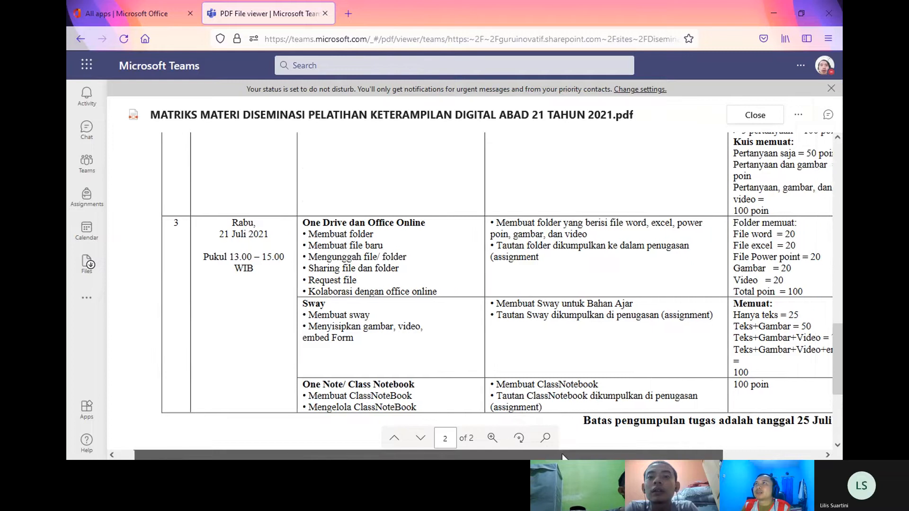
{"action": "scroll", "coordinate": [584, 331], "scroll_direction": "up", "scroll_amount": 10}
{"action": "scroll", "coordinate": [585, 330], "scroll_direction": "down", "scroll_amount": 8}
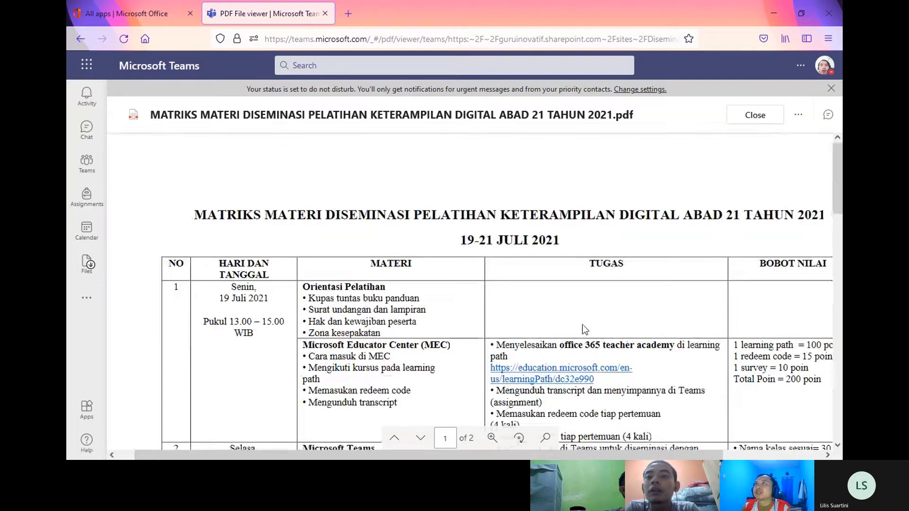
{"action": "scroll", "coordinate": [584, 329], "scroll_direction": "down", "scroll_amount": 6}
{"action": "scroll", "coordinate": [585, 329], "scroll_direction": "up", "scroll_amount": 4}
{"action": "scroll", "coordinate": [544, 294], "scroll_direction": "down", "scroll_amount": 2}
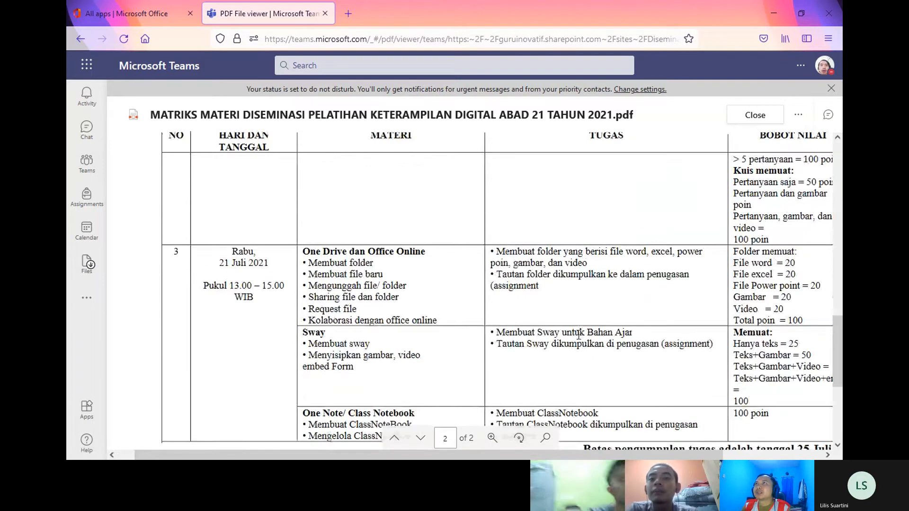
{"action": "scroll", "coordinate": [502, 257], "scroll_direction": "right", "scroll_amount": 2}
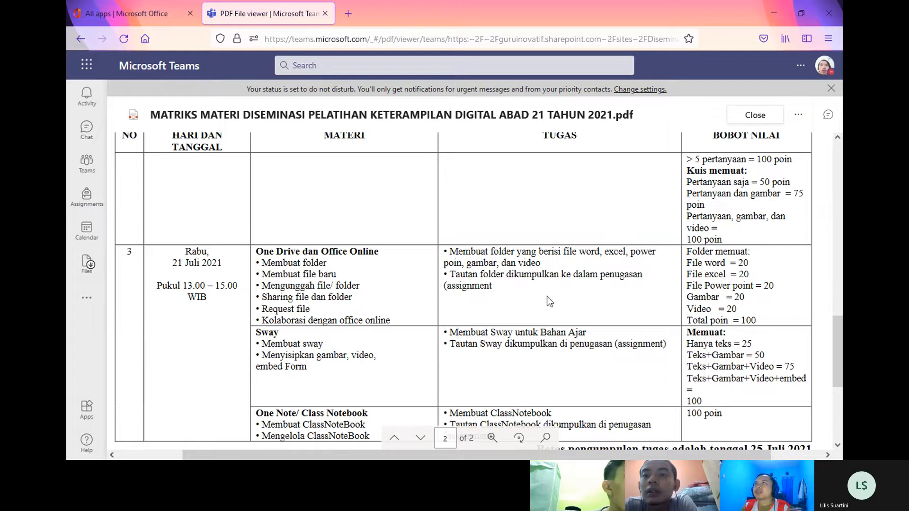
{"action": "scroll", "coordinate": [473, 303], "scroll_direction": "right", "scroll_amount": 3}
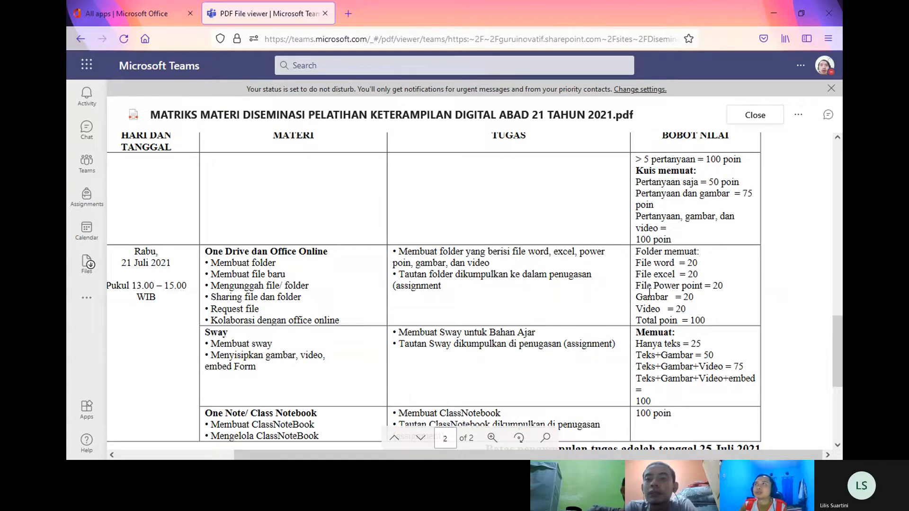
{"action": "left_click_drag", "start_coordinate": [636, 297], "coordinate": [686, 301]}
{"action": "left_click", "coordinate": [691, 299]}
{"action": "left_click_drag", "start_coordinate": [682, 286], "coordinate": [693, 297]}
{"action": "left_click", "coordinate": [693, 297]}
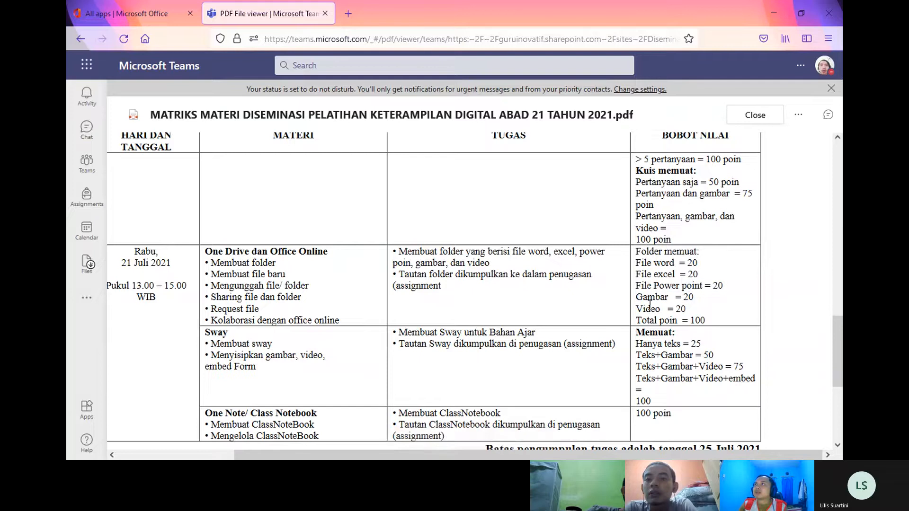
{"action": "left_click_drag", "start_coordinate": [635, 309], "coordinate": [683, 306]}
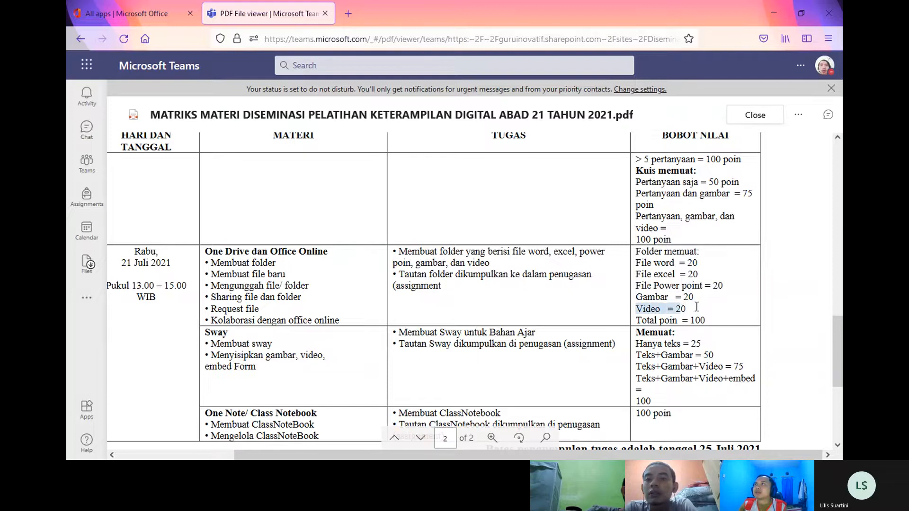
{"action": "left_click", "coordinate": [686, 313]}
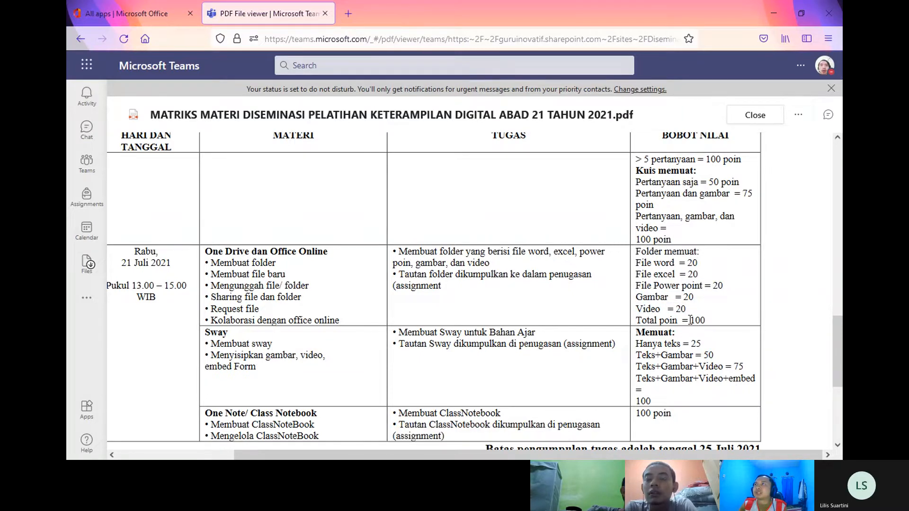
{"action": "left_click_drag", "start_coordinate": [705, 320], "coordinate": [669, 320]}
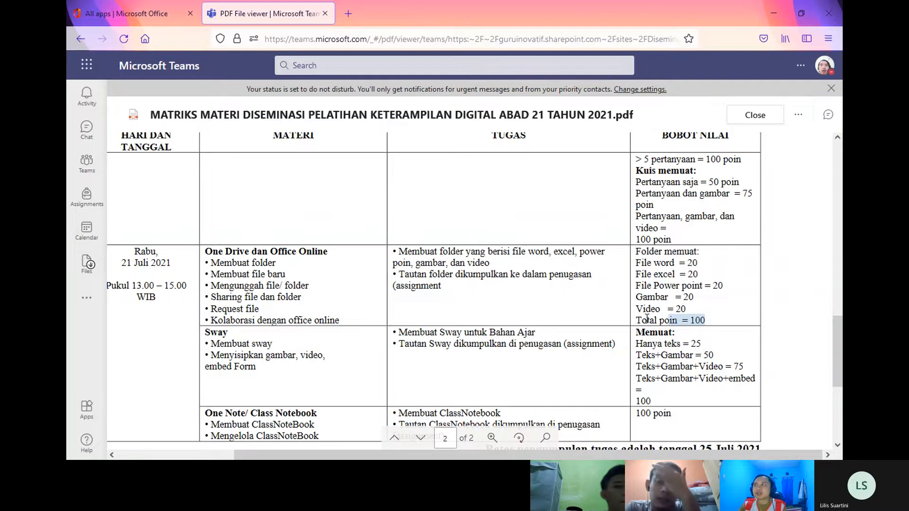
{"action": "scroll", "coordinate": [647, 319], "scroll_direction": "down", "scroll_amount": 3}
{"action": "scroll", "coordinate": [646, 318], "scroll_direction": "up", "scroll_amount": 1}
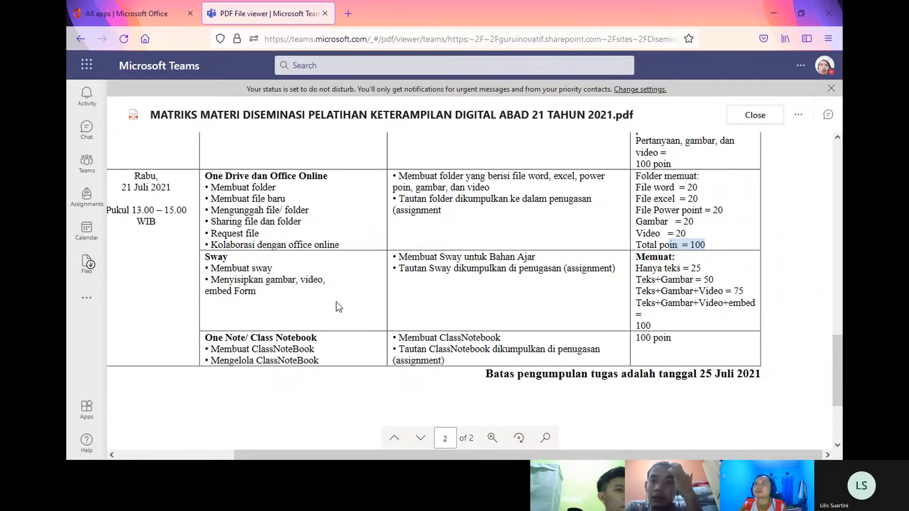
{"action": "scroll", "coordinate": [336, 302], "scroll_direction": "up", "scroll_amount": 2}
{"action": "left_click", "coordinate": [546, 304]}
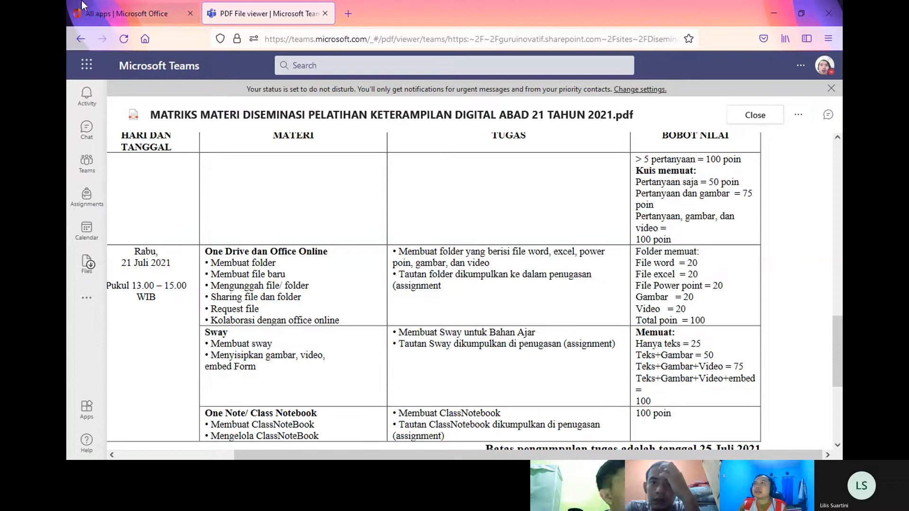
Step: Return to the Office 365 apps tab and open the Home page listing recent files
{"action": "left_click", "coordinate": [171, 3]}
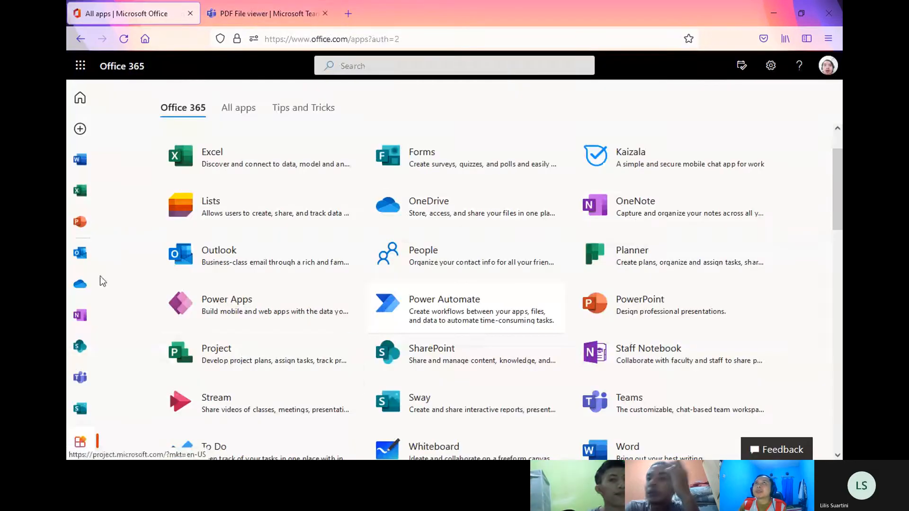
{"action": "left_click", "coordinate": [252, 5]}
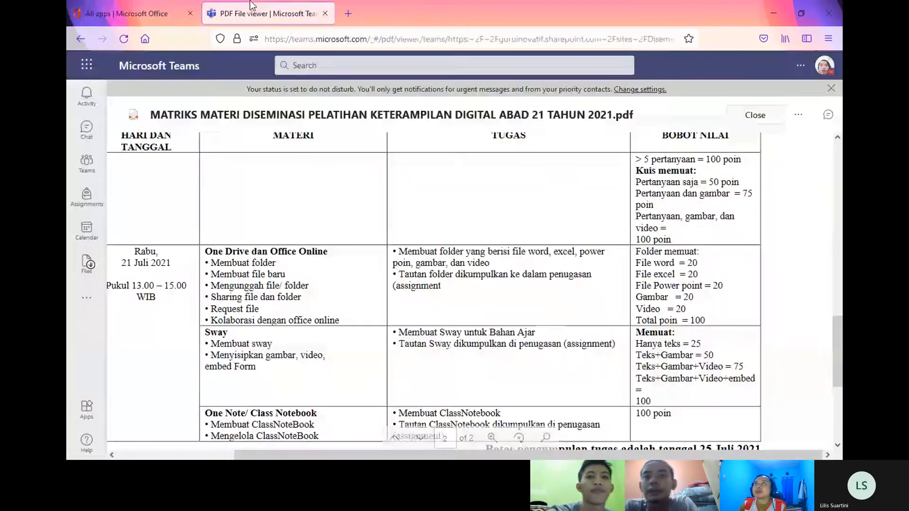
{"action": "left_click", "coordinate": [176, 6]}
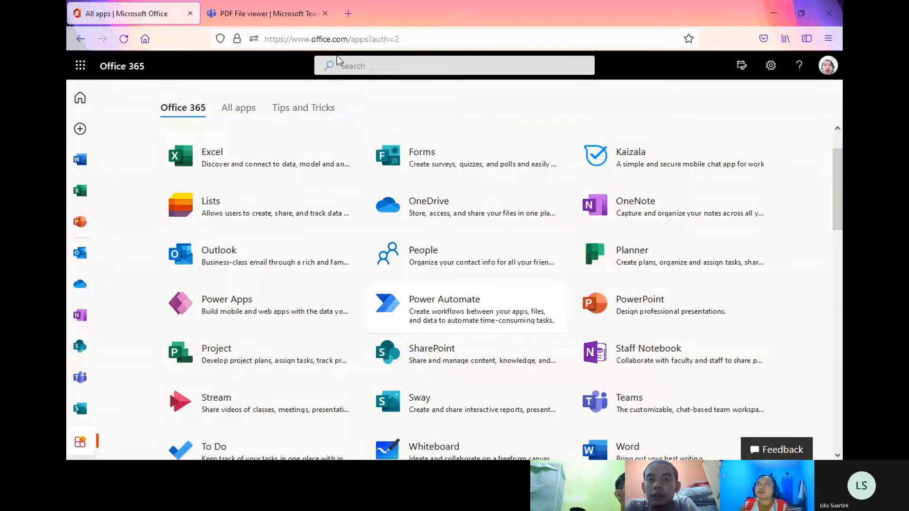
{"action": "left_click", "coordinate": [355, 39]}
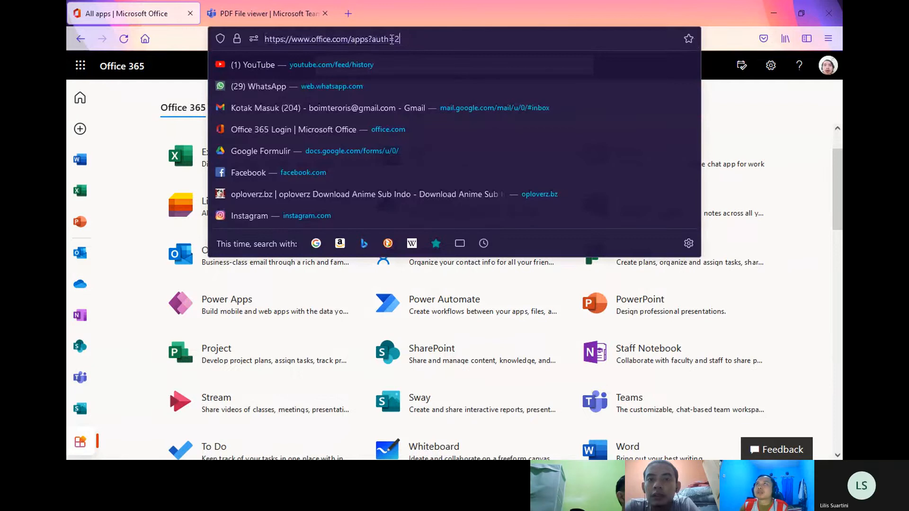
{"action": "left_click", "coordinate": [140, 199]}
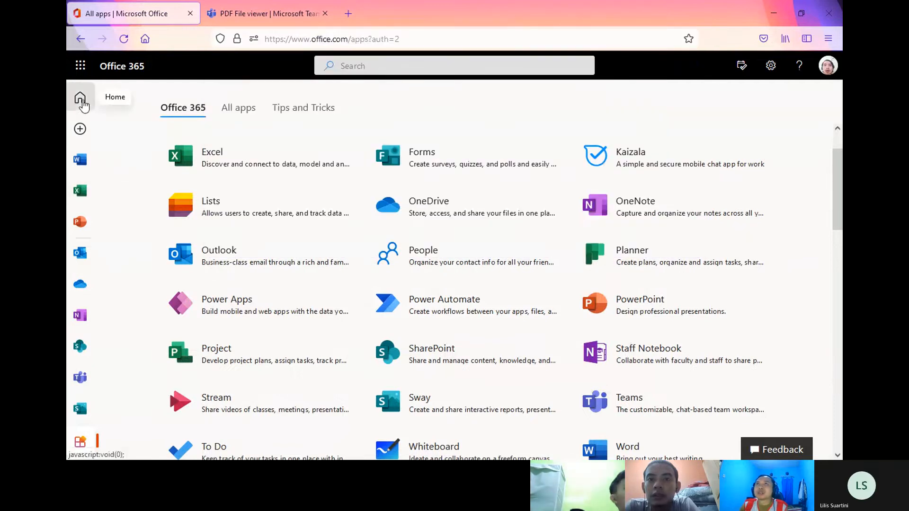
{"action": "left_click", "coordinate": [80, 97]}
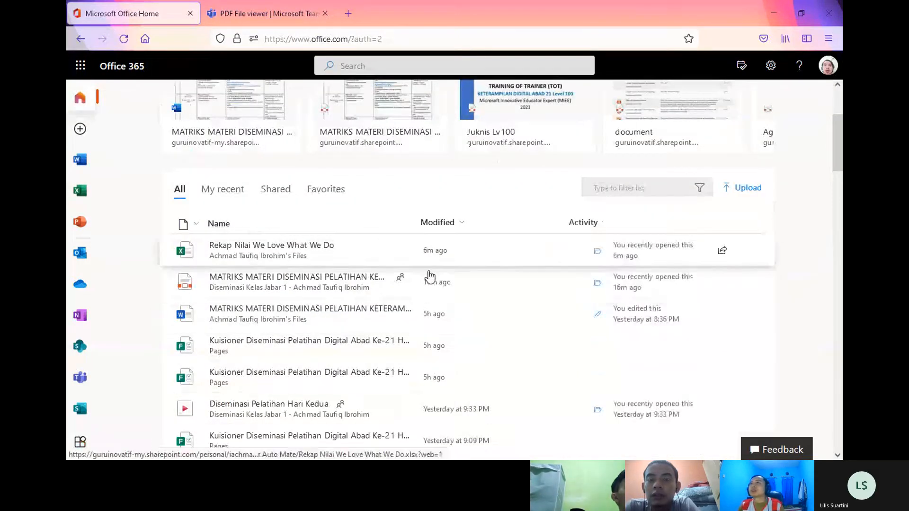
{"action": "scroll", "coordinate": [364, 356], "scroll_direction": "up", "scroll_amount": 3}
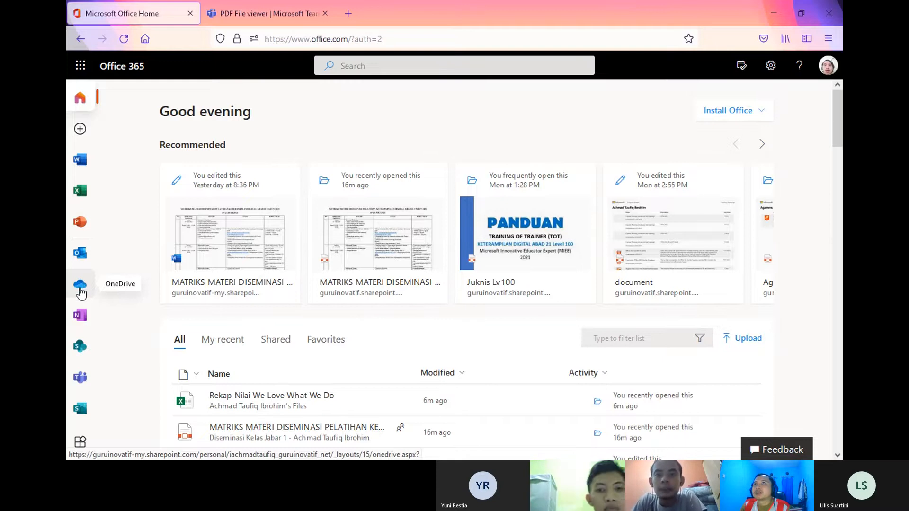
Step: Open OneDrive in a new tab from the Office 365 home page
{"action": "left_click", "coordinate": [81, 289]}
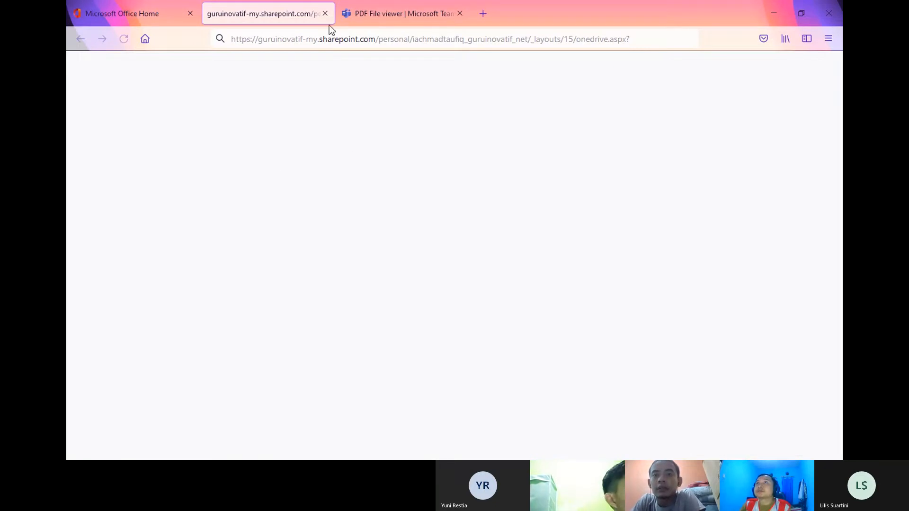
{"action": "left_click", "coordinate": [149, 4]}
{"action": "left_click", "coordinate": [226, 5]}
{"action": "left_click", "coordinate": [258, 40]}
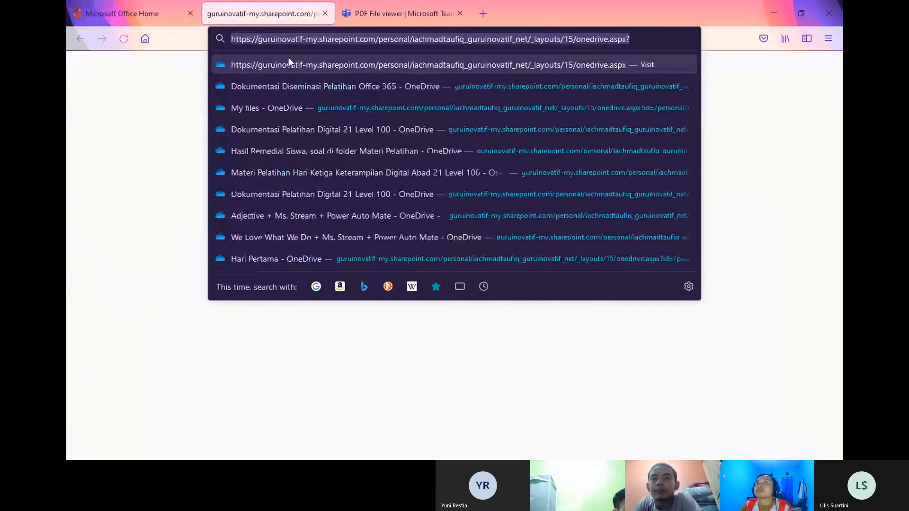
{"action": "left_click", "coordinate": [322, 78]}
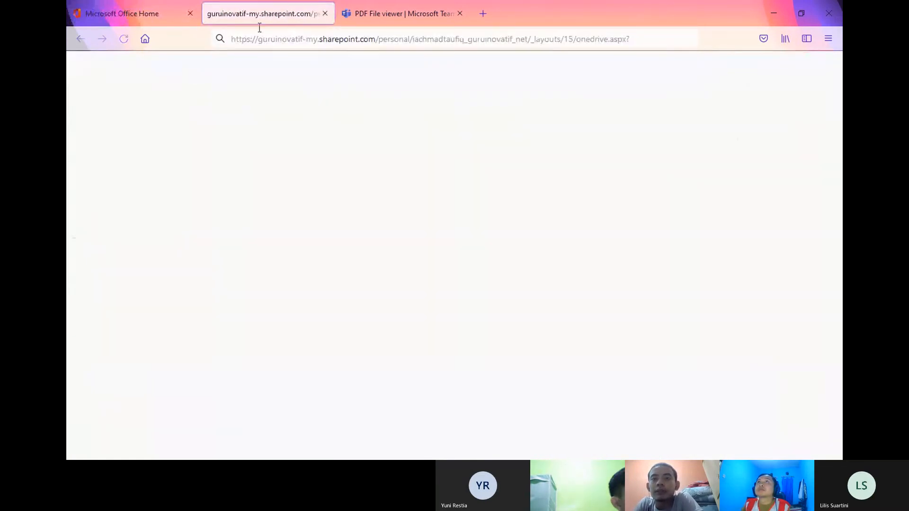
{"action": "left_click", "coordinate": [130, 9]}
Step: Close the extra OneDrive tabs and the PDF viewer, then open the account panel
{"action": "left_click", "coordinate": [86, 294]}
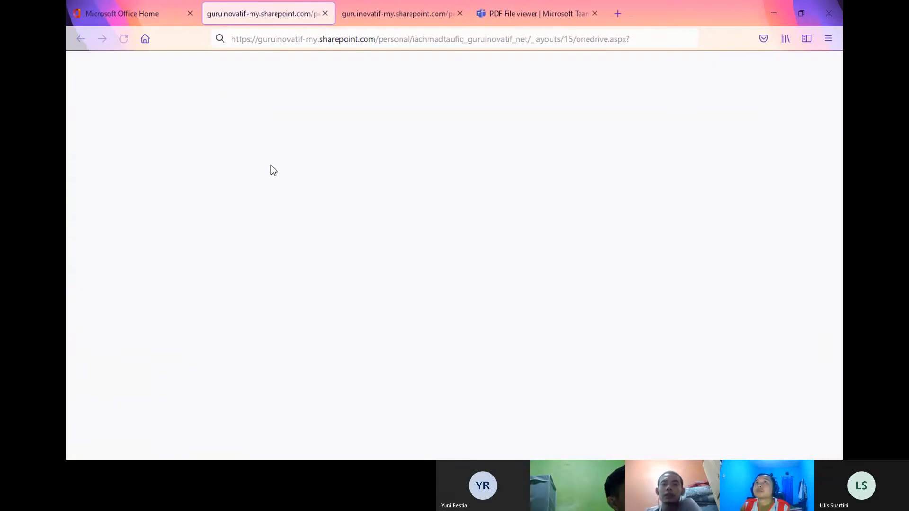
{"action": "key", "text": "ctrl+w"}
{"action": "left_click", "coordinate": [226, 3]}
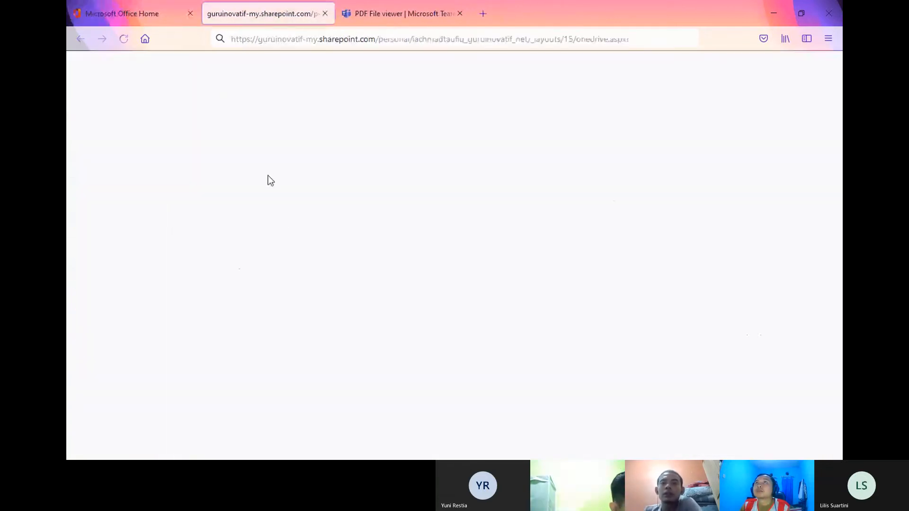
{"action": "key", "text": "ctrl+w"}
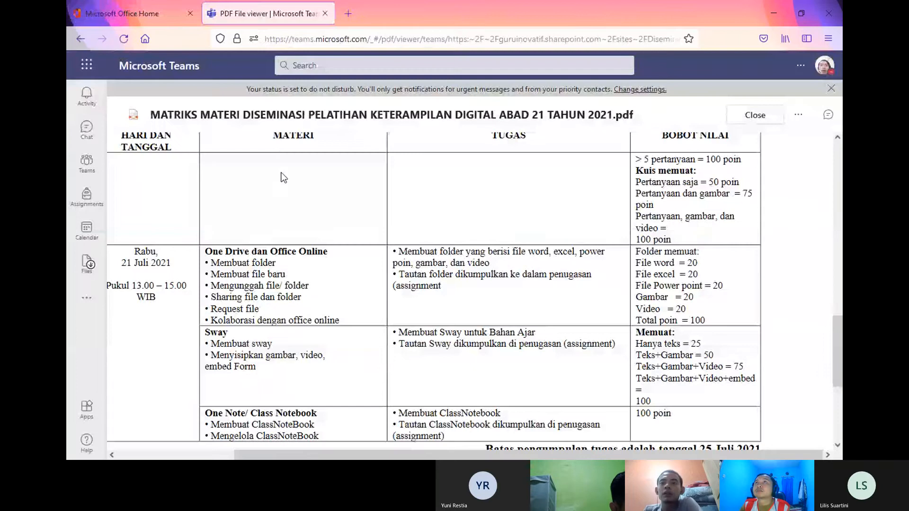
{"action": "key", "text": "ctrl+w"}
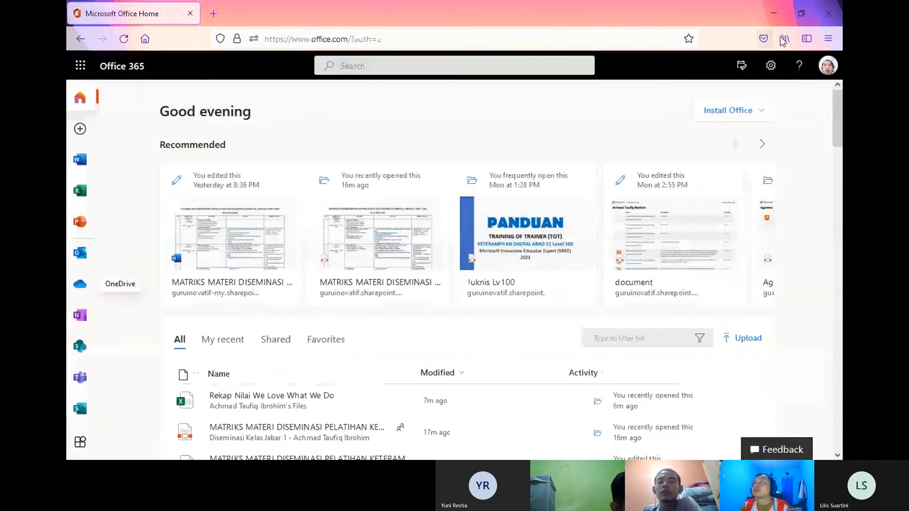
{"action": "left_click", "coordinate": [828, 66]}
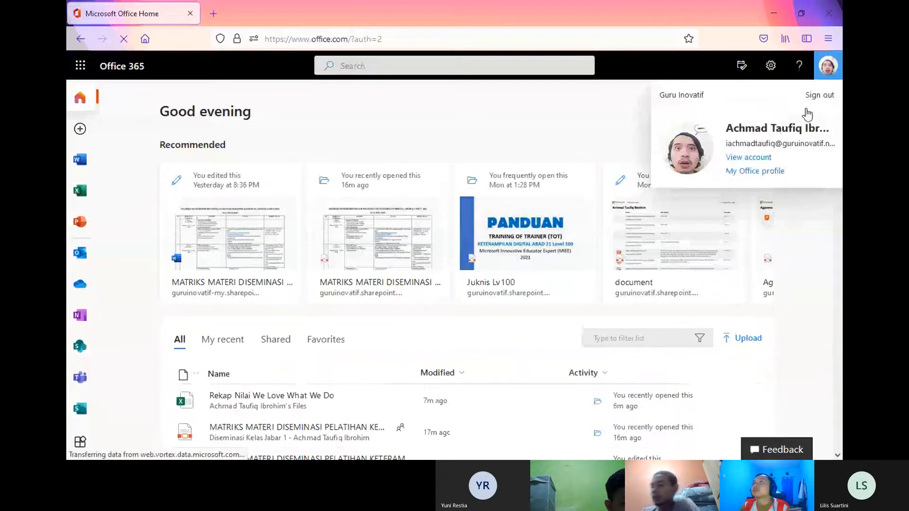
Step: Sign out, sign in with the second account, and open its OneDrive
{"action": "left_click", "coordinate": [817, 97]}
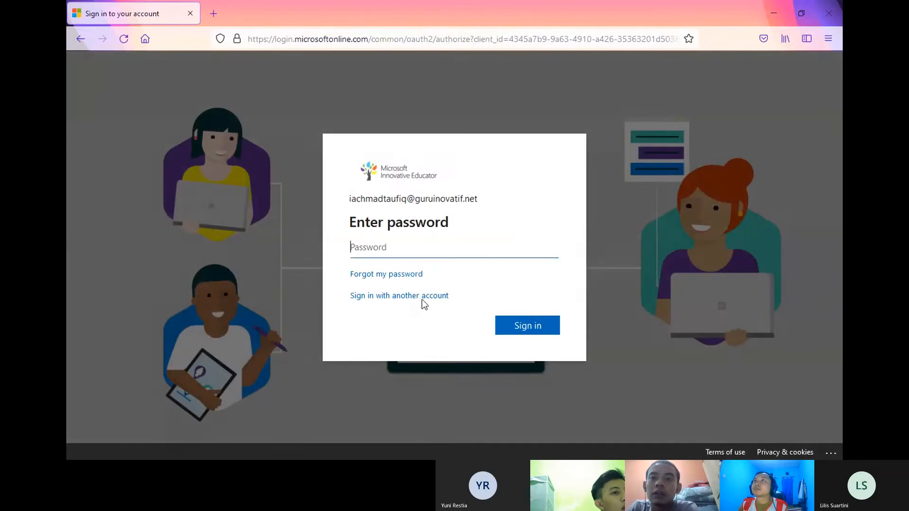
{"action": "left_click", "coordinate": [379, 295]}
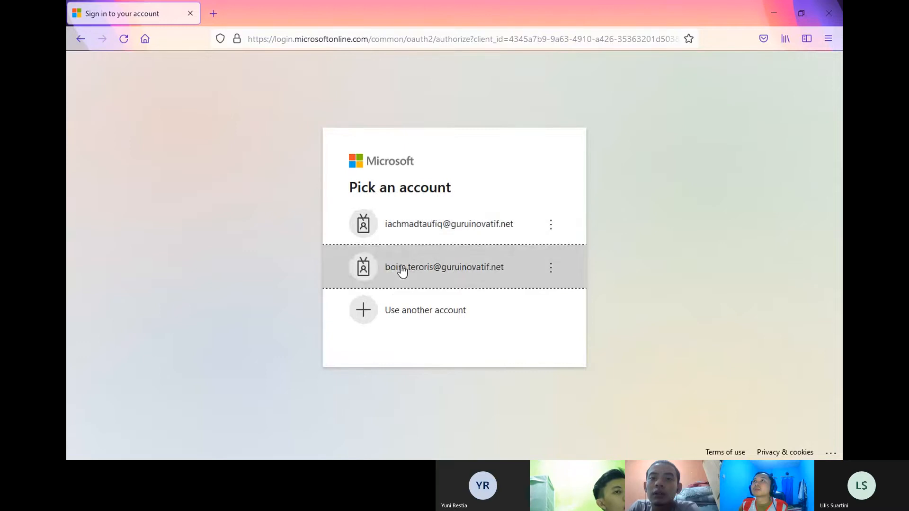
{"action": "left_click", "coordinate": [401, 268]}
{"action": "left_click", "coordinate": [525, 314]}
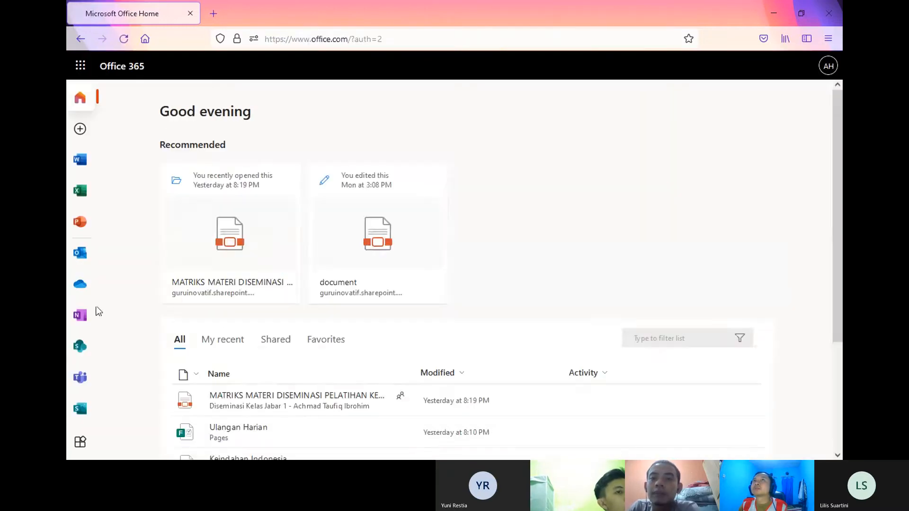
{"action": "left_click", "coordinate": [76, 287]}
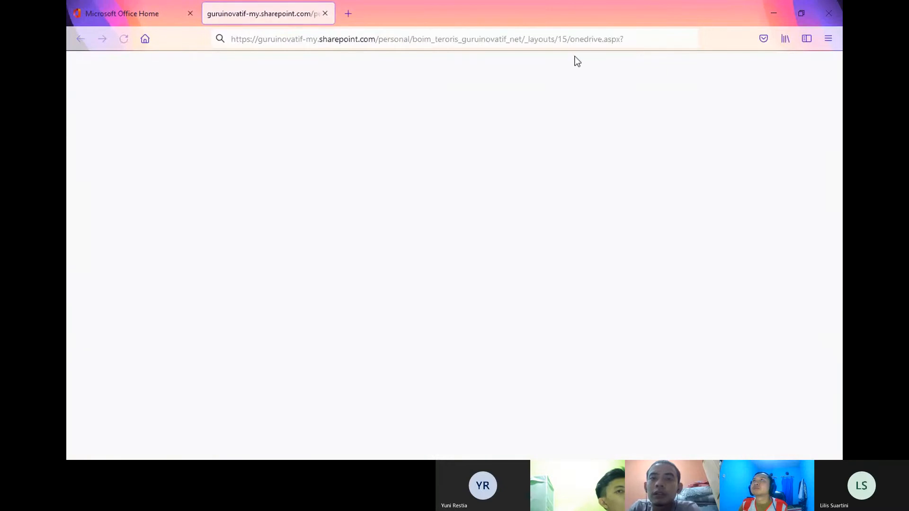
Step: Close the Firefox window stuck on a blank page so OneDrive My files loads in Chrome
{"action": "left_click", "coordinate": [576, 39]}
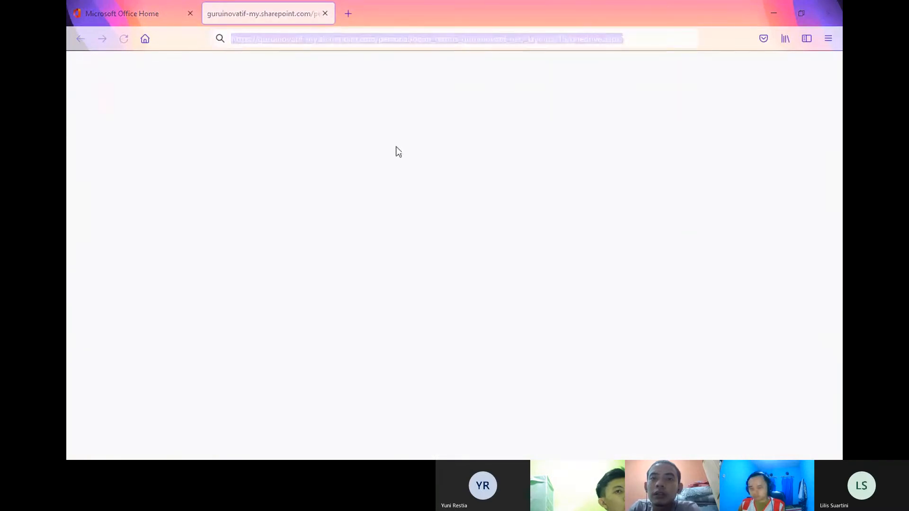
{"action": "left_click", "coordinate": [384, 47]}
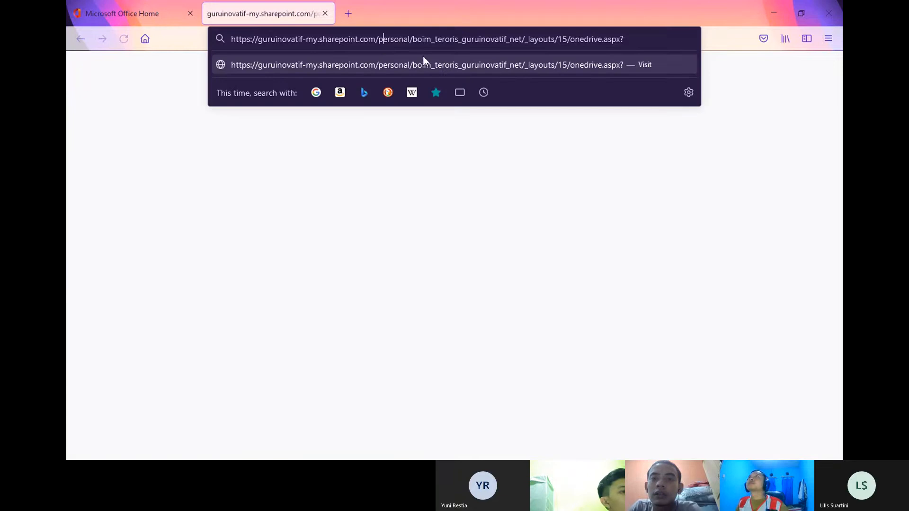
{"action": "left_click", "coordinate": [458, 137]}
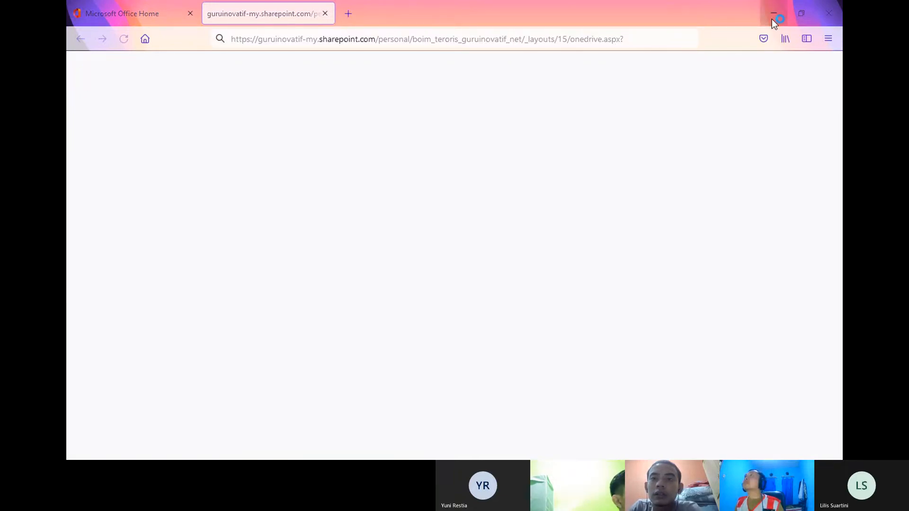
{"action": "left_click", "coordinate": [826, 18]}
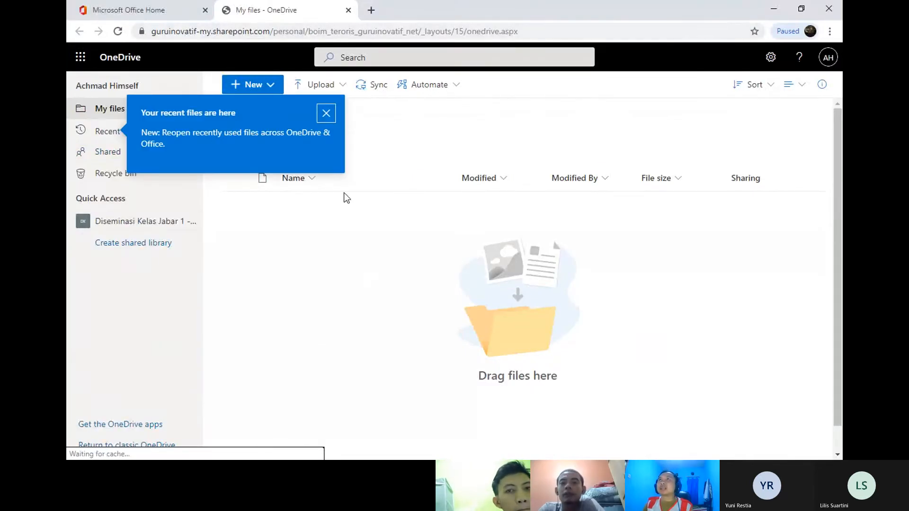
Step: Dismiss both OneDrive tip bubbles and go from My files to the empty Shared list
{"action": "left_click", "coordinate": [324, 115]}
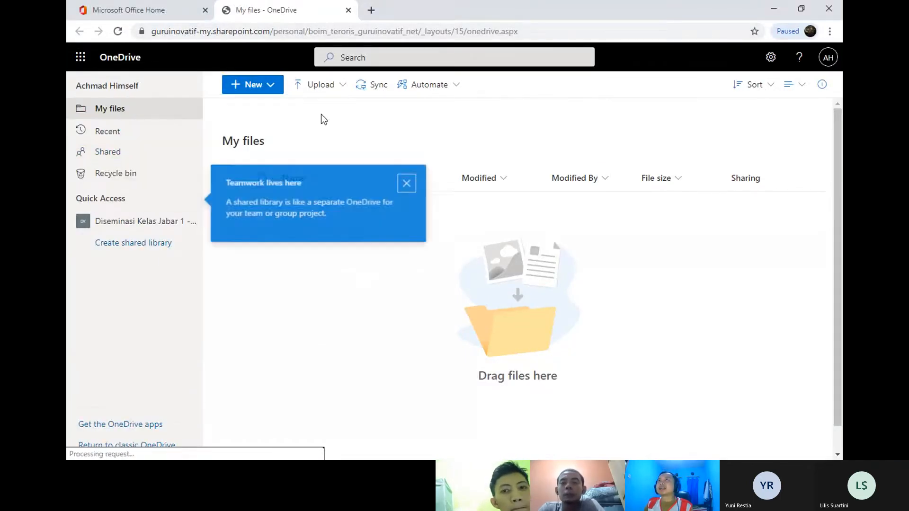
{"action": "left_click", "coordinate": [409, 183]}
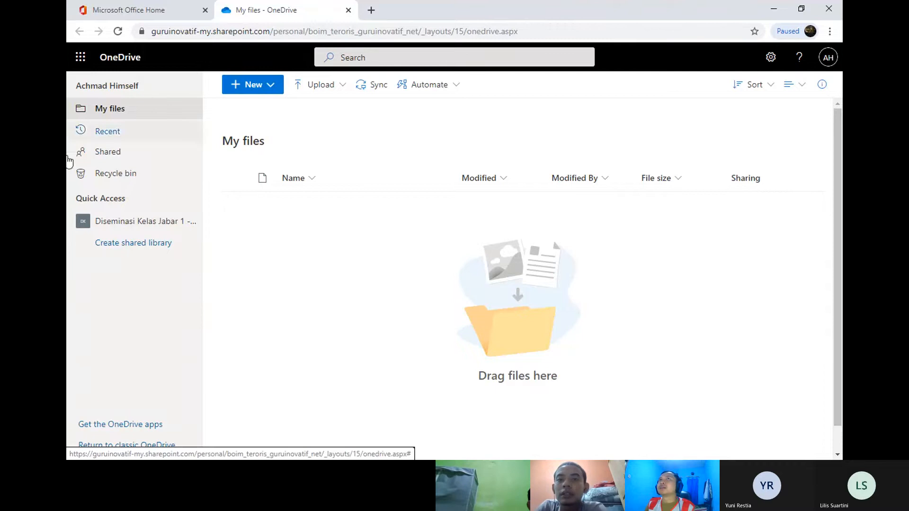
{"action": "left_click", "coordinate": [111, 116]}
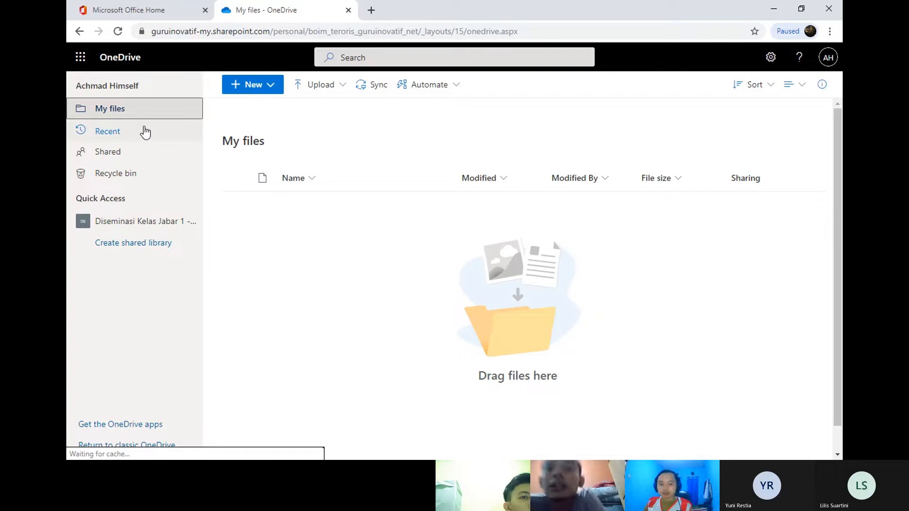
{"action": "left_click", "coordinate": [132, 154]}
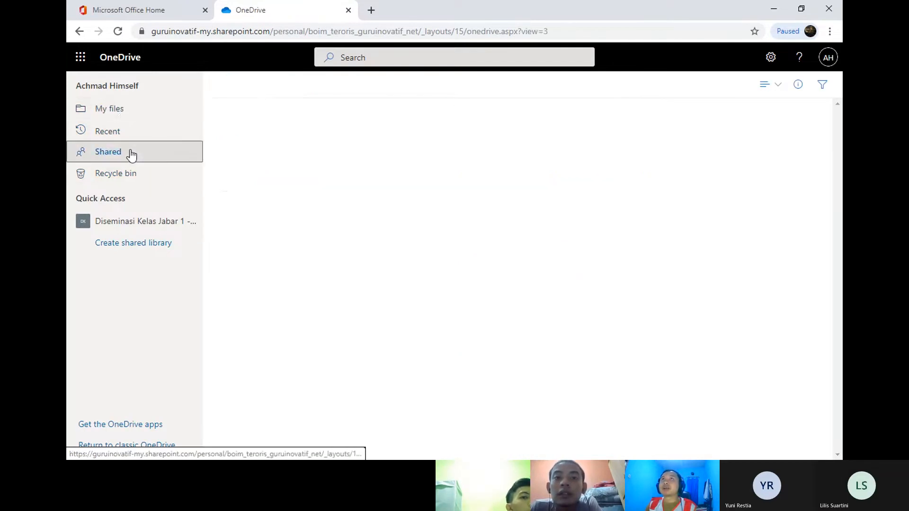
Step: Check that the Recycle bin is empty, then return to the empty My files list
{"action": "left_click", "coordinate": [124, 109]}
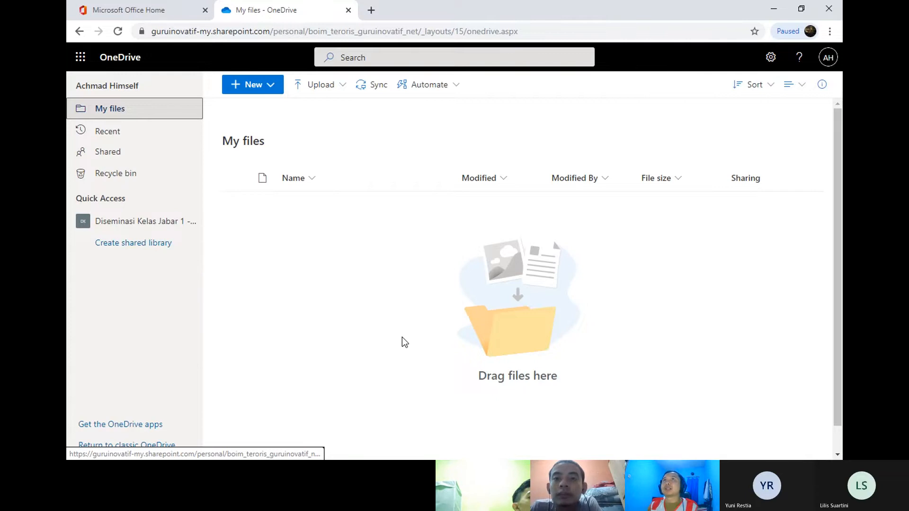
{"action": "left_click", "coordinate": [136, 176]}
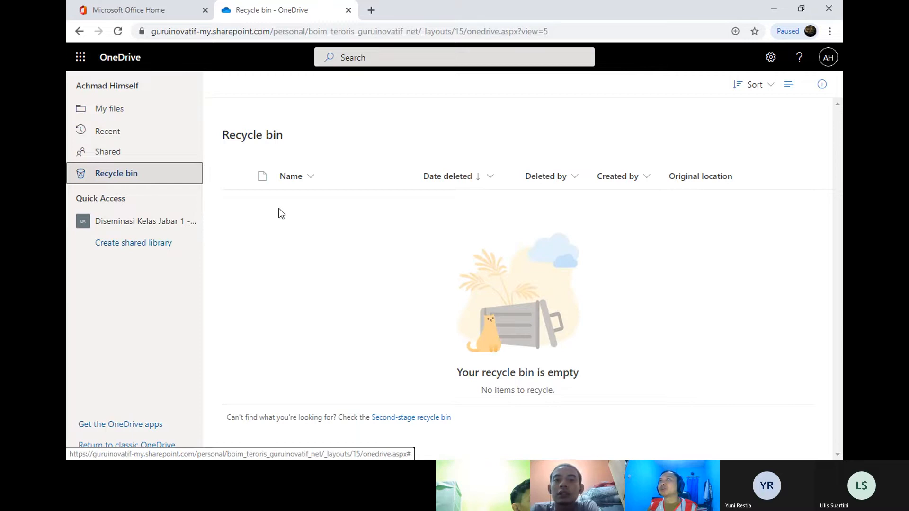
{"action": "left_click", "coordinate": [118, 114]}
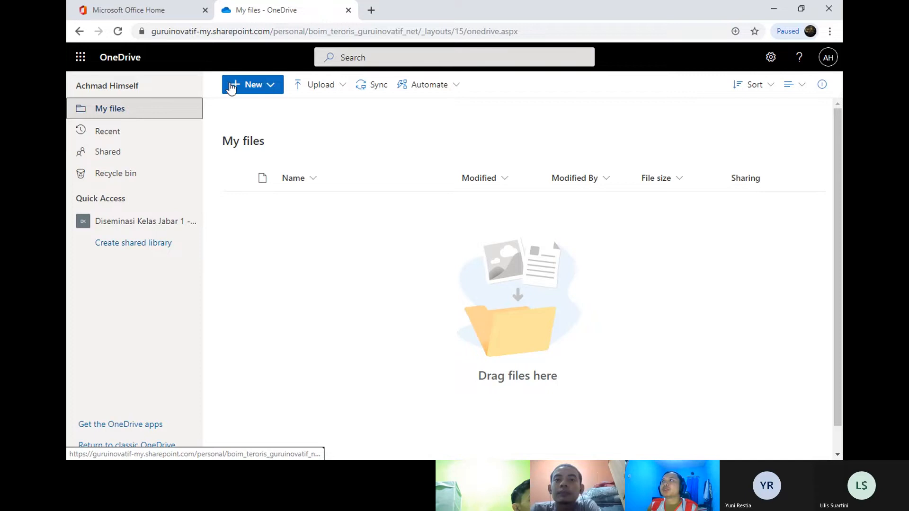
Step: Use New > Folder to create a folder titled with the user's full name
{"action": "left_click", "coordinate": [275, 93]}
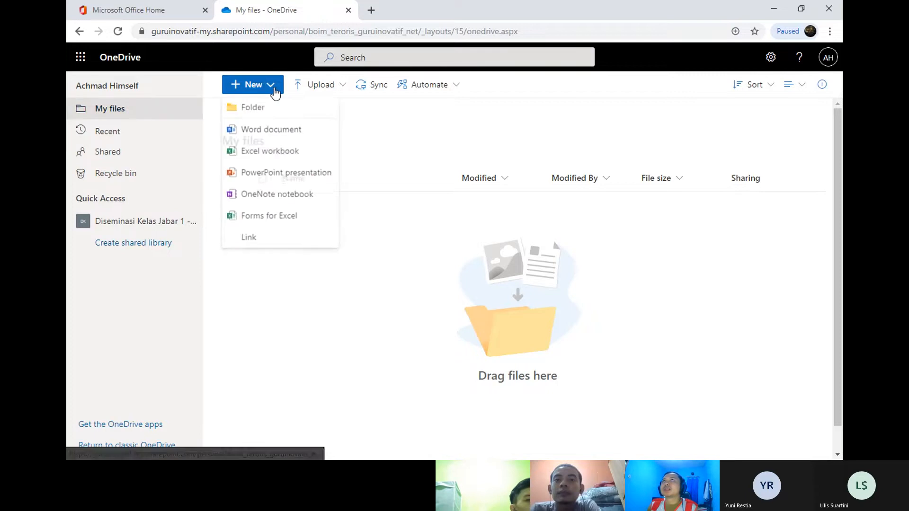
{"action": "left_click", "coordinate": [267, 112]}
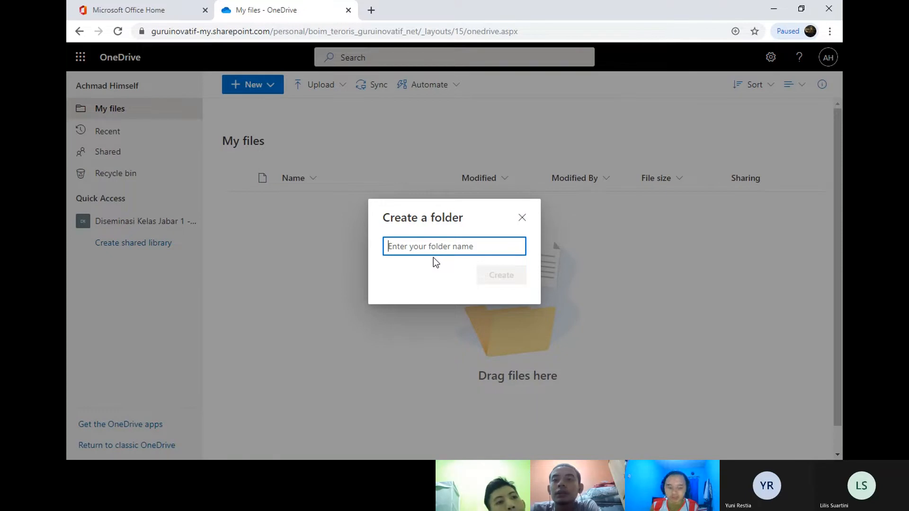
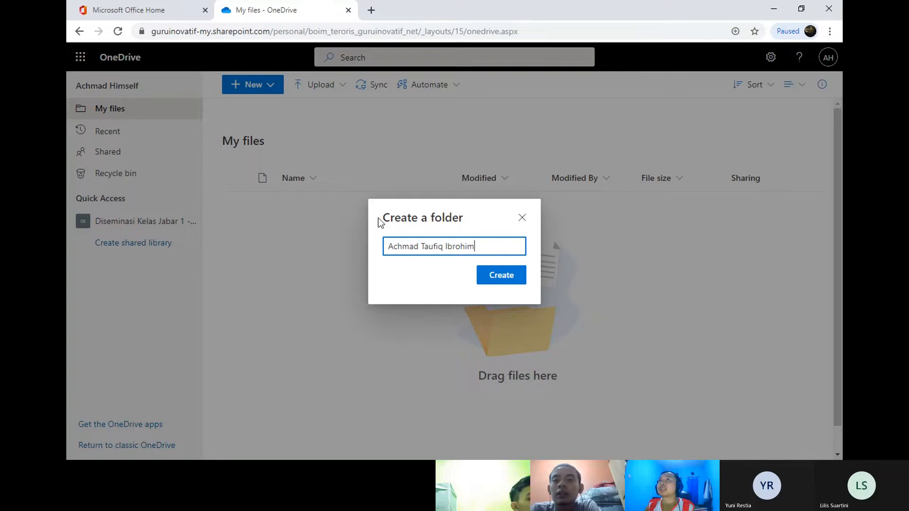
{"action": "left_click", "coordinate": [505, 275]}
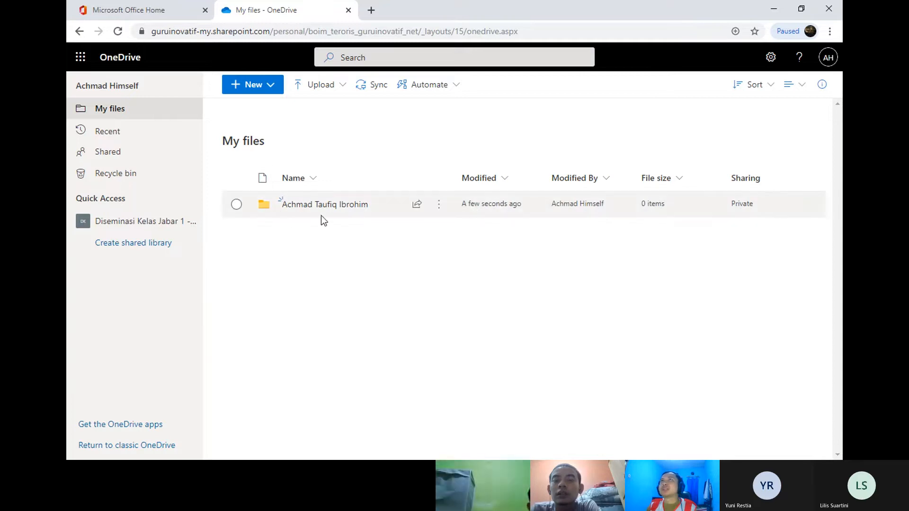
Step: Open Microsoft Teams in a new tab and close the Office home tab
{"action": "left_click", "coordinate": [146, 10]}
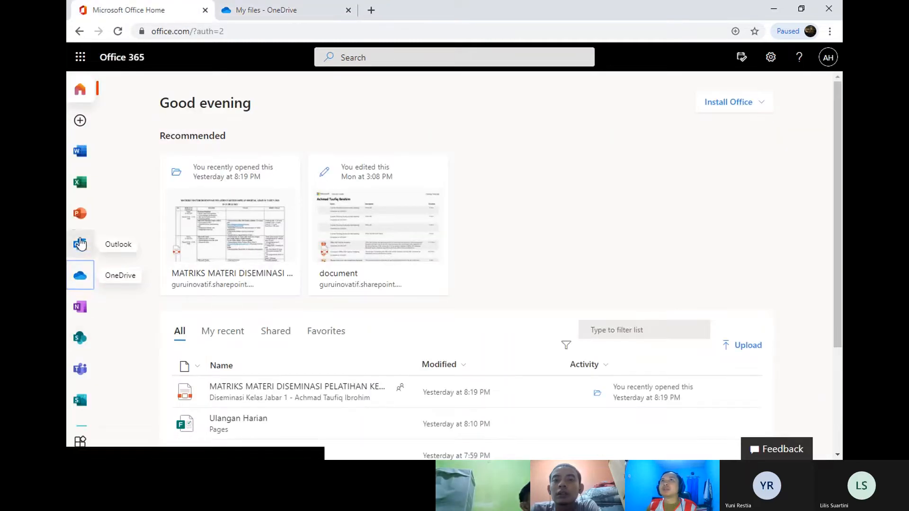
{"action": "left_click", "coordinate": [80, 369]}
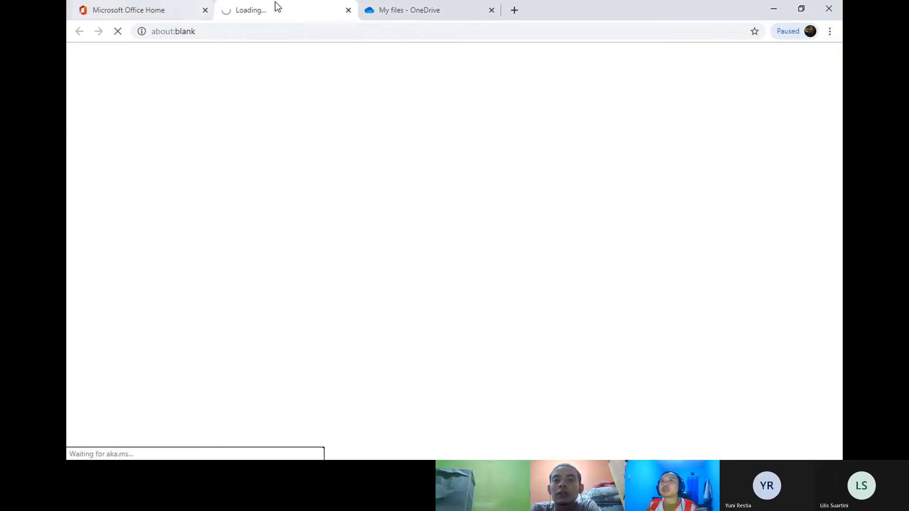
{"action": "right_click", "coordinate": [157, 2]}
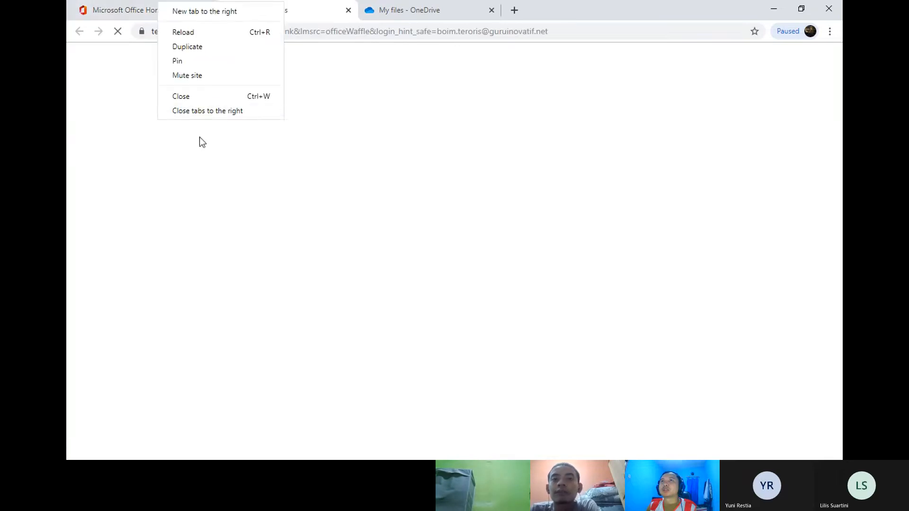
{"action": "left_click", "coordinate": [138, 44]}
{"action": "left_click", "coordinate": [204, 10]}
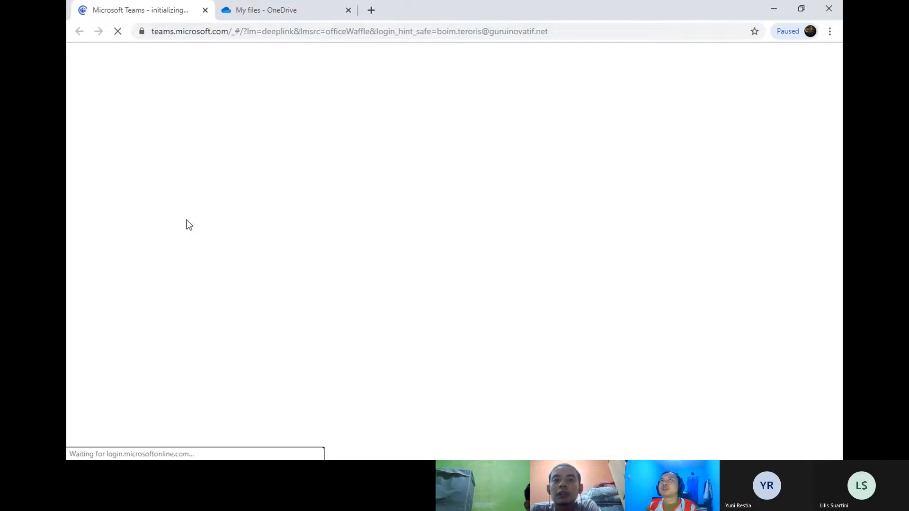
{"action": "left_click", "coordinate": [225, 10]}
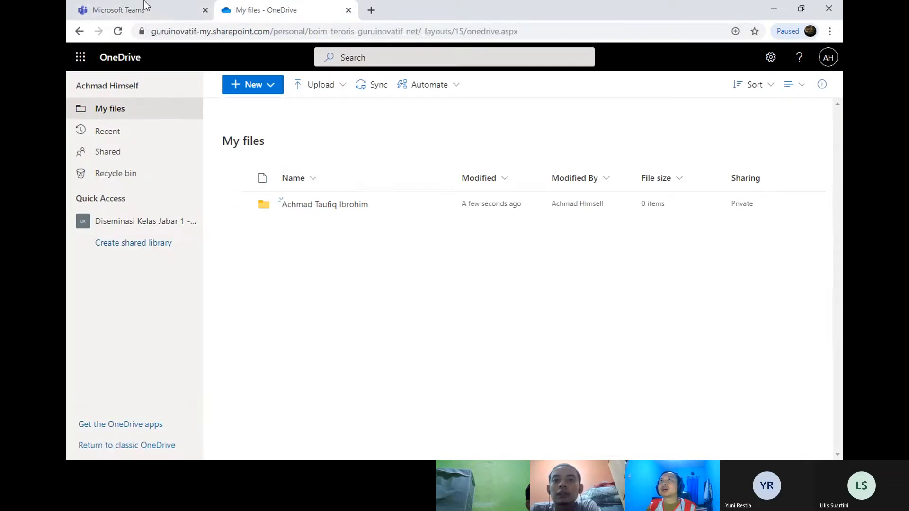
{"action": "left_click", "coordinate": [123, 2]}
{"action": "left_click", "coordinate": [233, 6]}
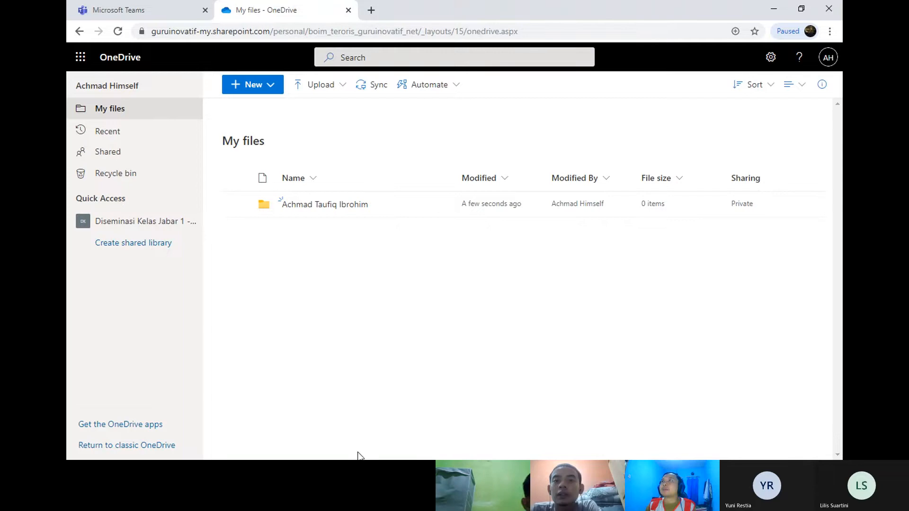
Step: Open the Diseminasi Kelas Jabar 1 team's General channel files, then return to OneDrive My files
{"action": "left_click", "coordinate": [169, 14]}
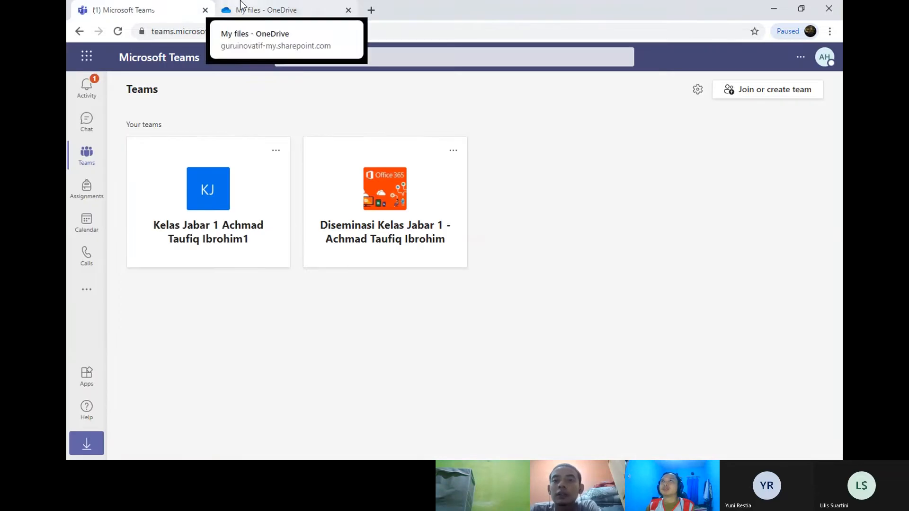
{"action": "left_click", "coordinate": [385, 223]}
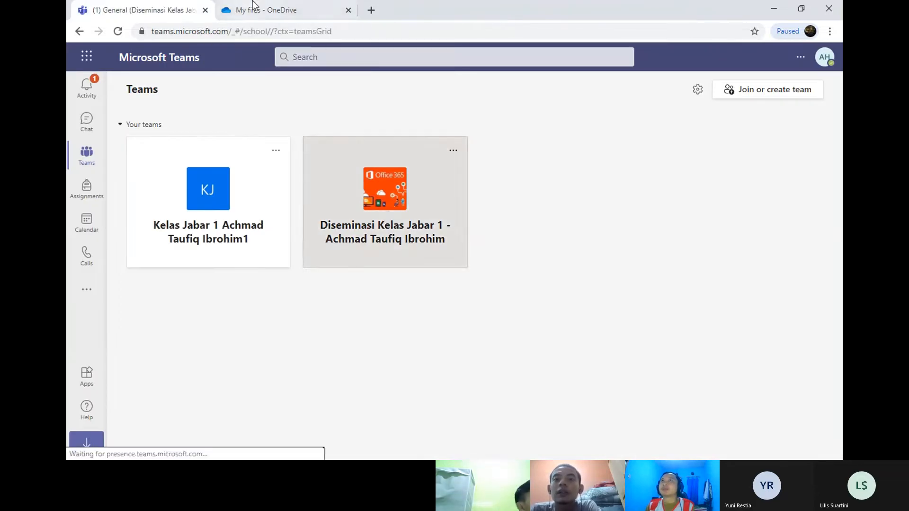
{"action": "left_click", "coordinate": [254, 8]}
{"action": "left_click", "coordinate": [147, 6]}
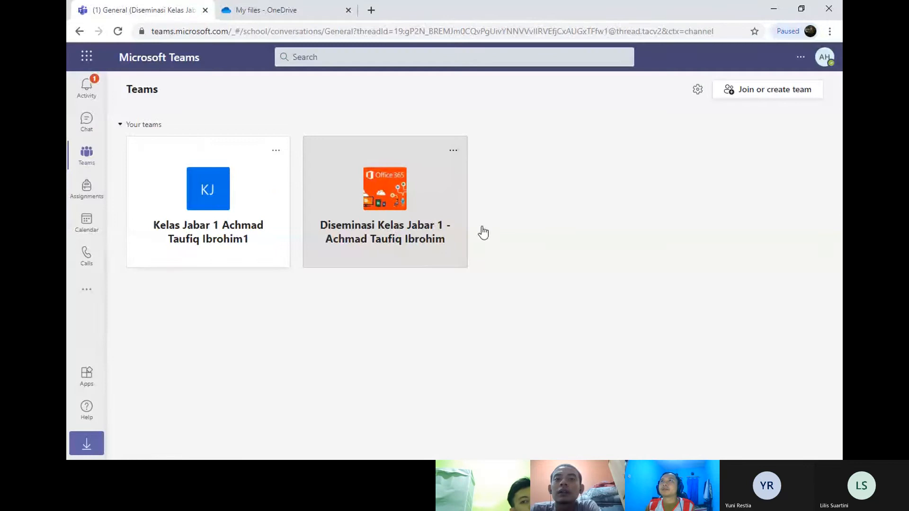
{"action": "left_click", "coordinate": [239, 11]}
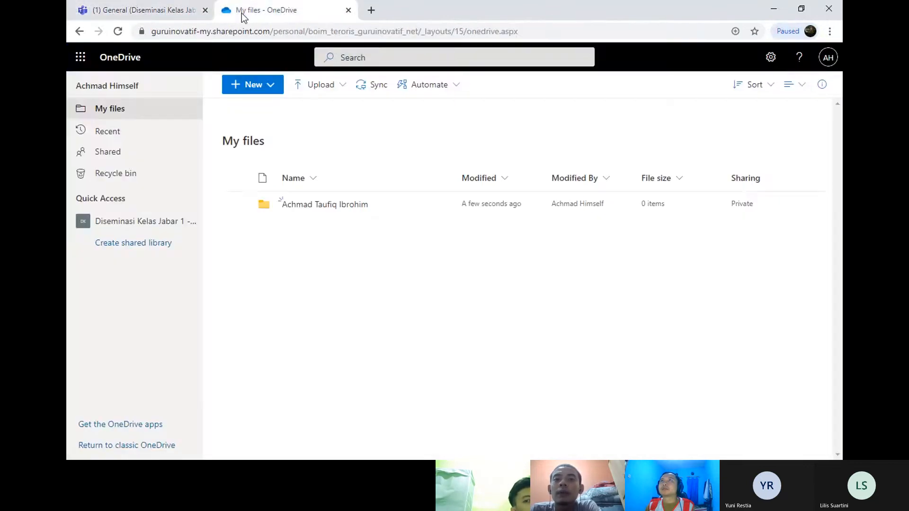
{"action": "left_click", "coordinate": [189, 5]}
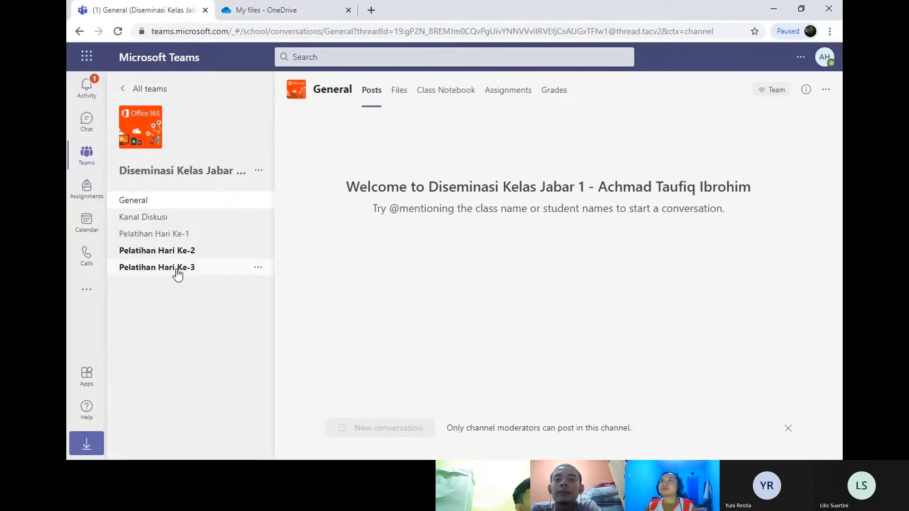
{"action": "left_click", "coordinate": [399, 91]}
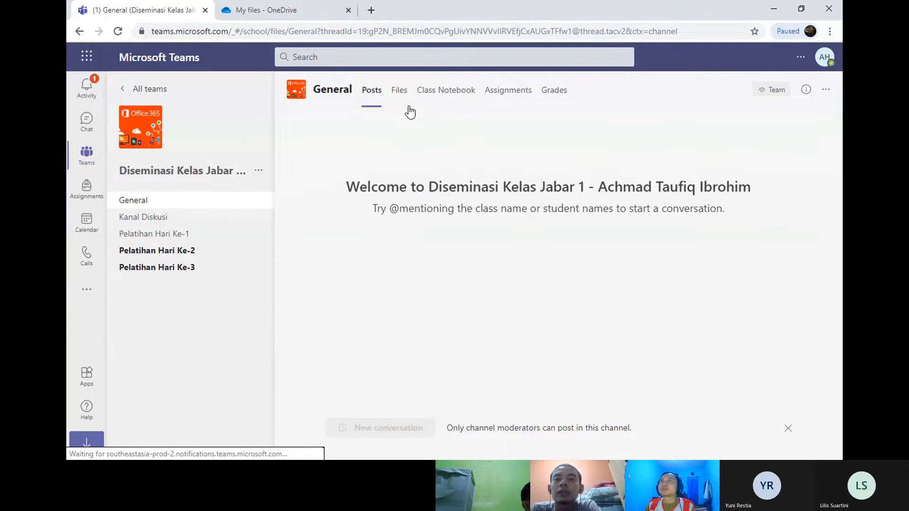
{"action": "key", "text": "ctrl+Tab"}
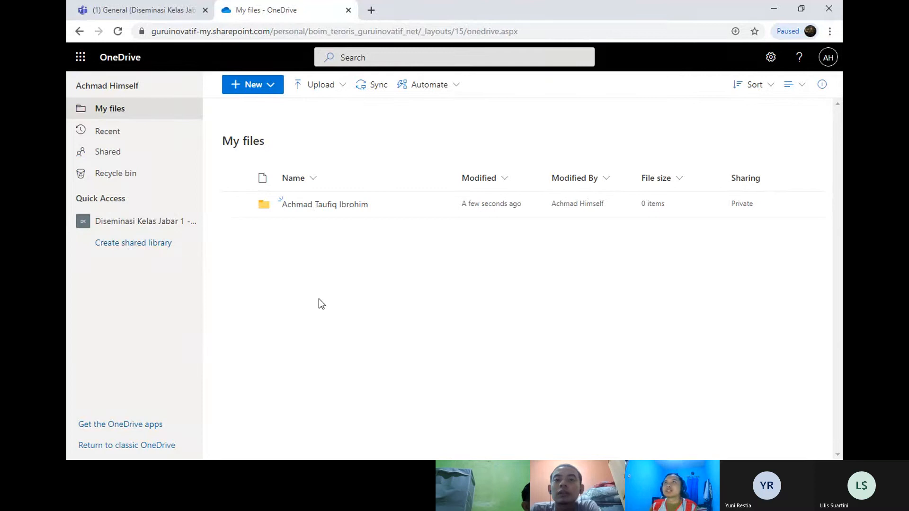
Step: Open the empty folder named after the user inside My files
{"action": "left_click", "coordinate": [345, 209]}
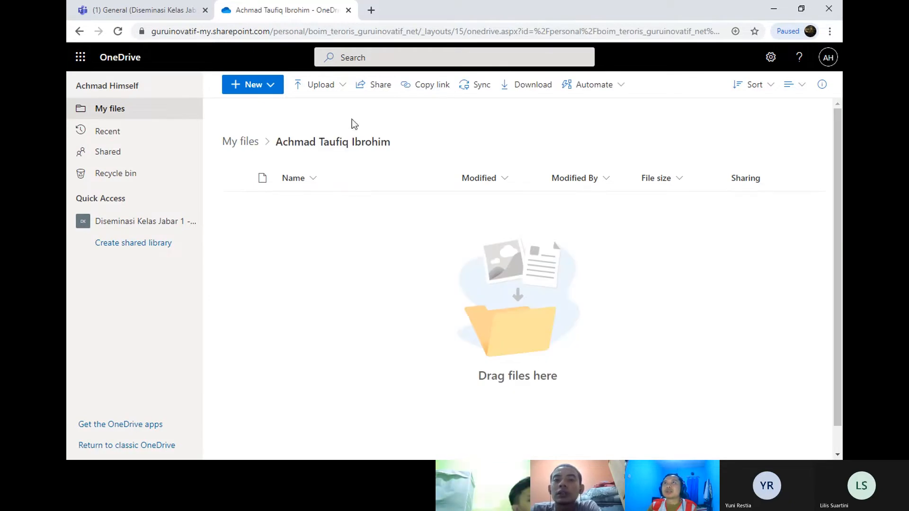
{"action": "left_click", "coordinate": [101, 108]}
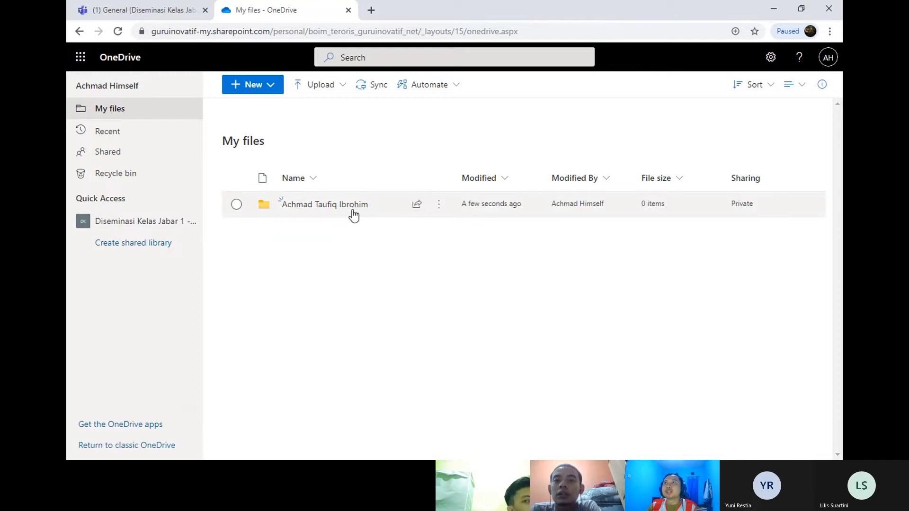
{"action": "left_click", "coordinate": [353, 208]}
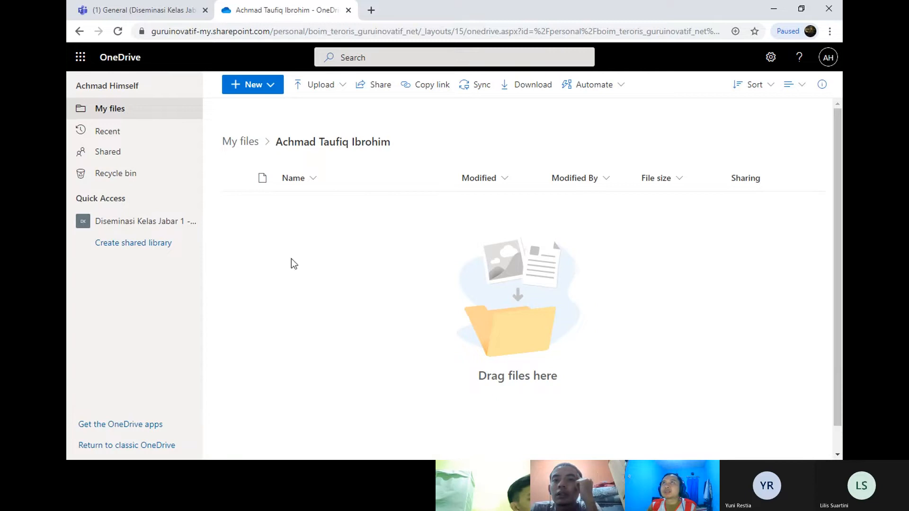
Step: Create a new blank Word document, Document.docx, in the OneDrive folder
{"action": "left_click", "coordinate": [268, 88]}
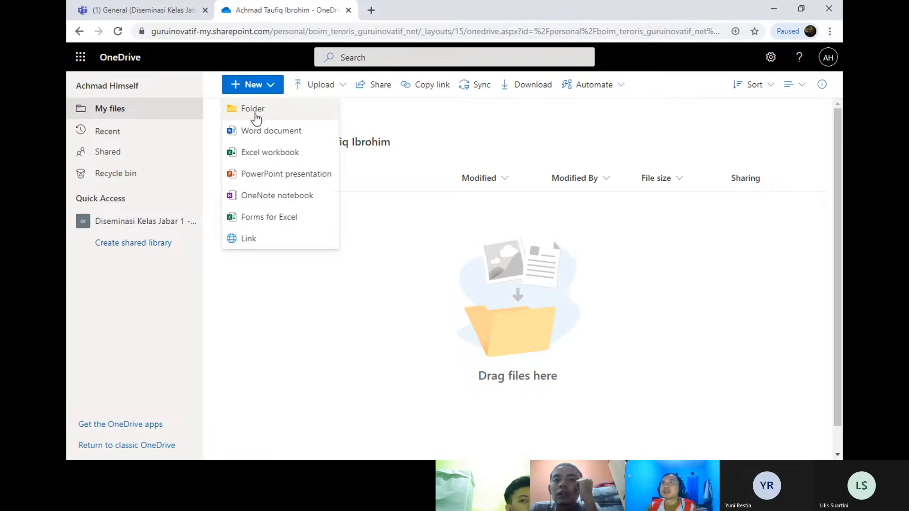
{"action": "left_click", "coordinate": [288, 132]}
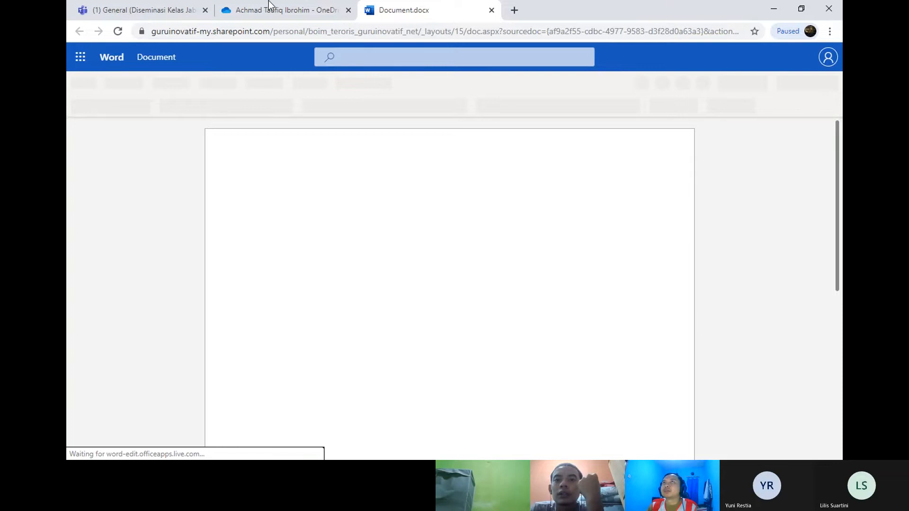
{"action": "left_click", "coordinate": [252, 1]}
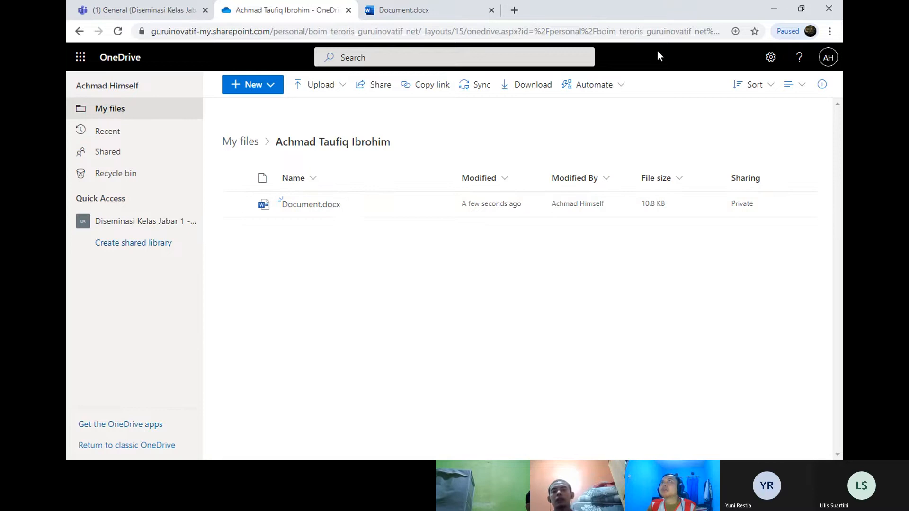
Step: Close the Microsoft Teams tab and bring the new Word document forward
{"action": "right_click", "coordinate": [141, 7]}
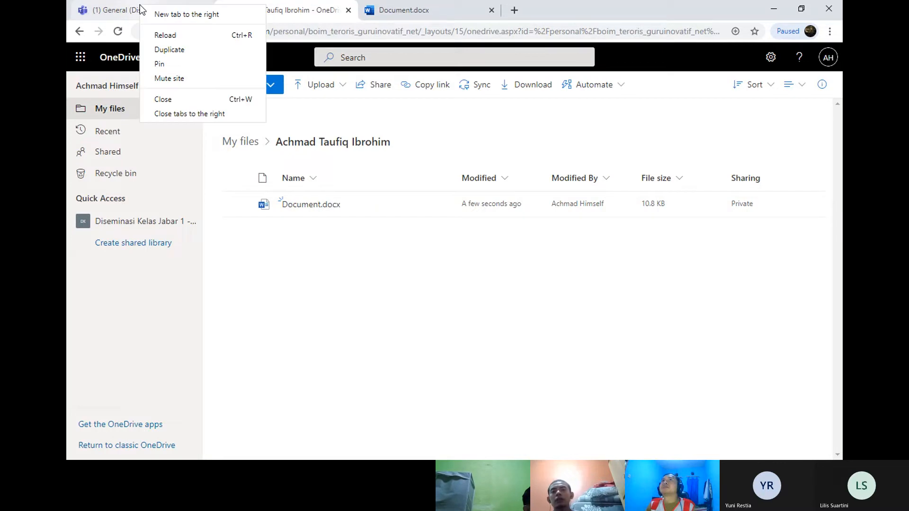
{"action": "left_click", "coordinate": [203, 99]}
{"action": "left_click", "coordinate": [237, 2]}
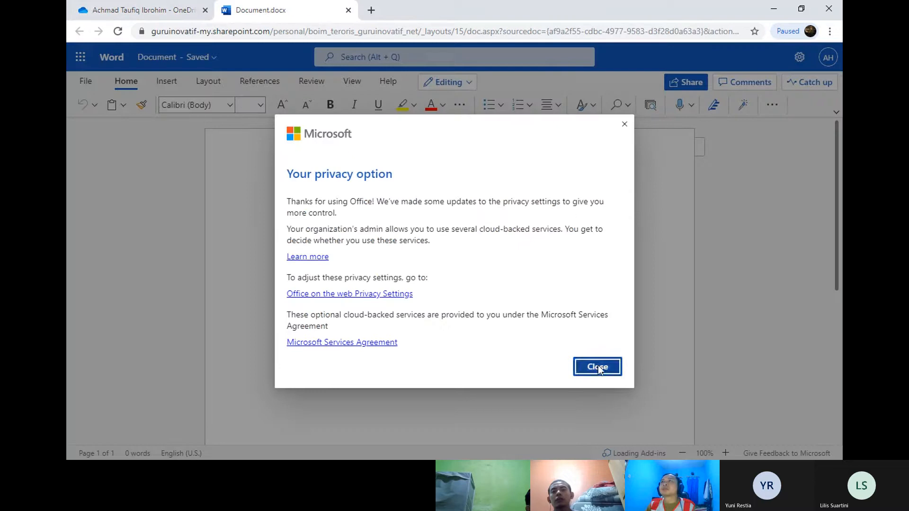
Step: Dismiss the privacy notice and rename the file from Document to 'Ini arsip word'
{"action": "left_click", "coordinate": [597, 367]}
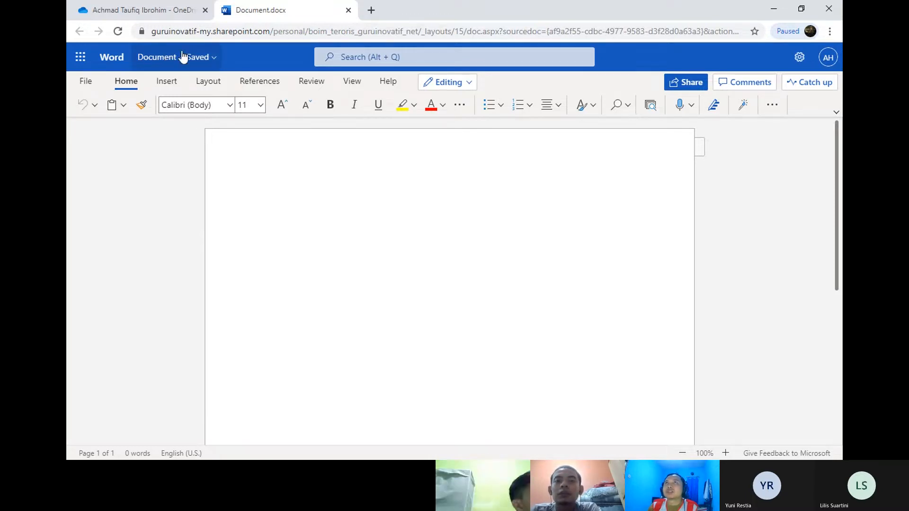
{"action": "left_click", "coordinate": [158, 59]}
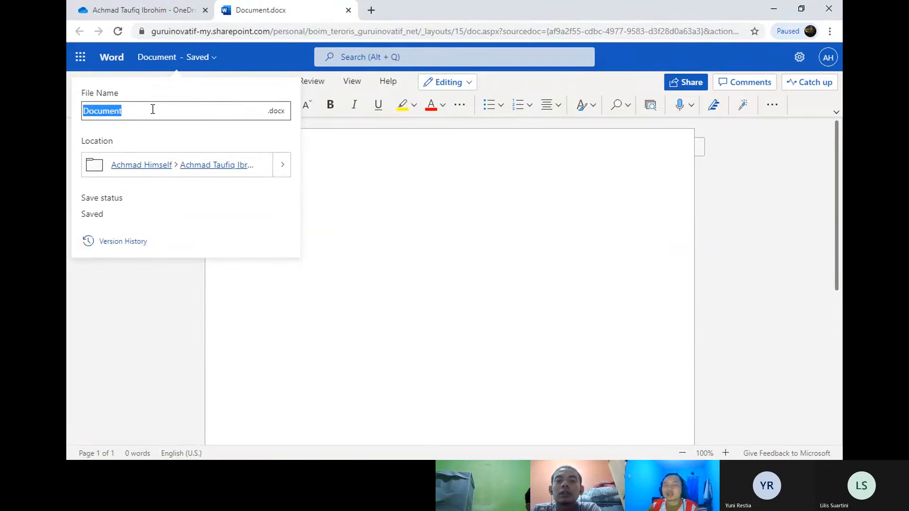
{"action": "key", "text": "BackSpace"}
{"action": "type", "text": "In"}
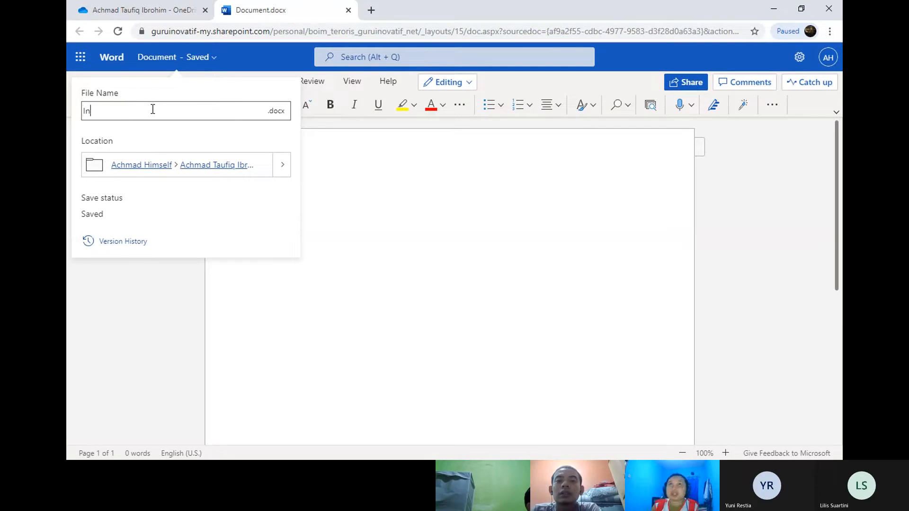
{"action": "type", "text": "i arsip word"}
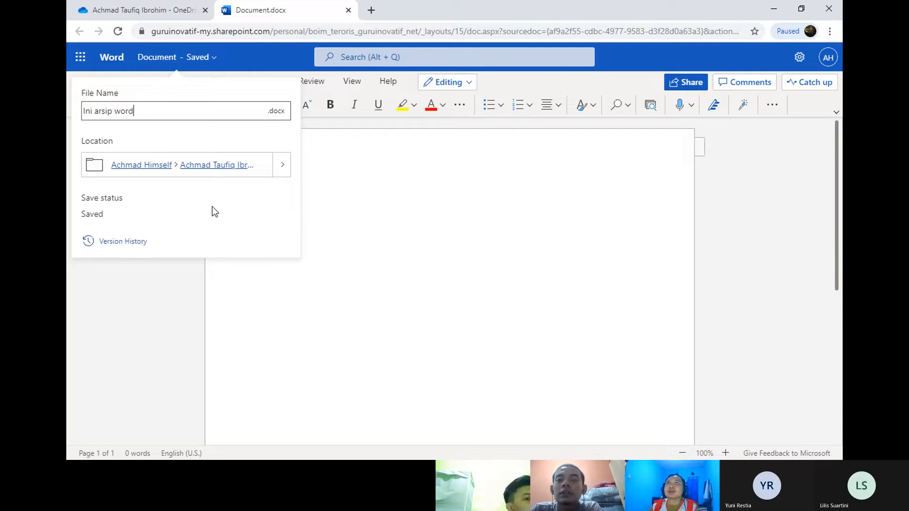
{"action": "left_click", "coordinate": [377, 201]}
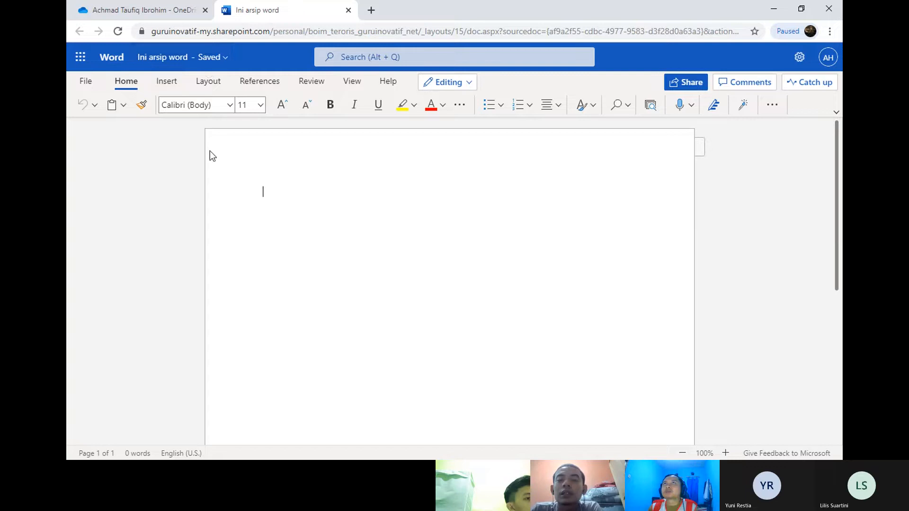
Step: Close the Word tab, reopen Ini arsip word.docx from the file list, and return to OneDrive
{"action": "right_click", "coordinate": [239, 11]}
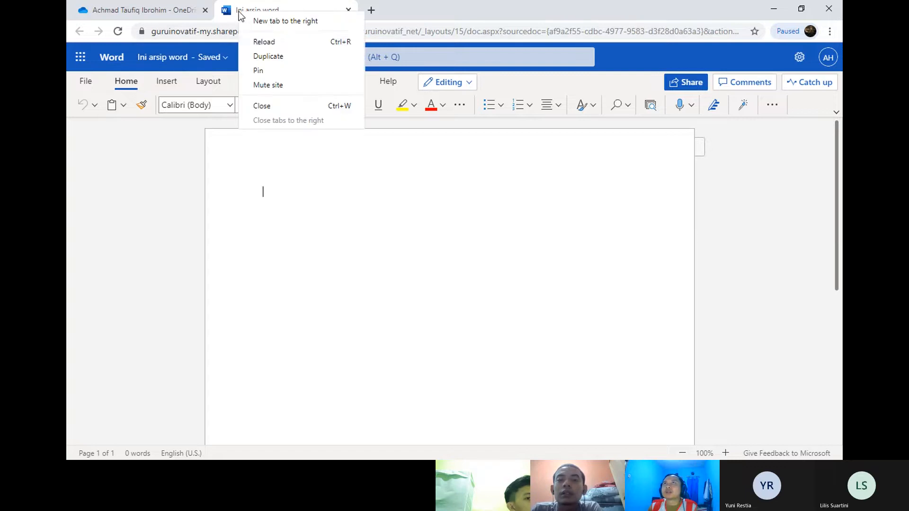
{"action": "left_click", "coordinate": [278, 105]}
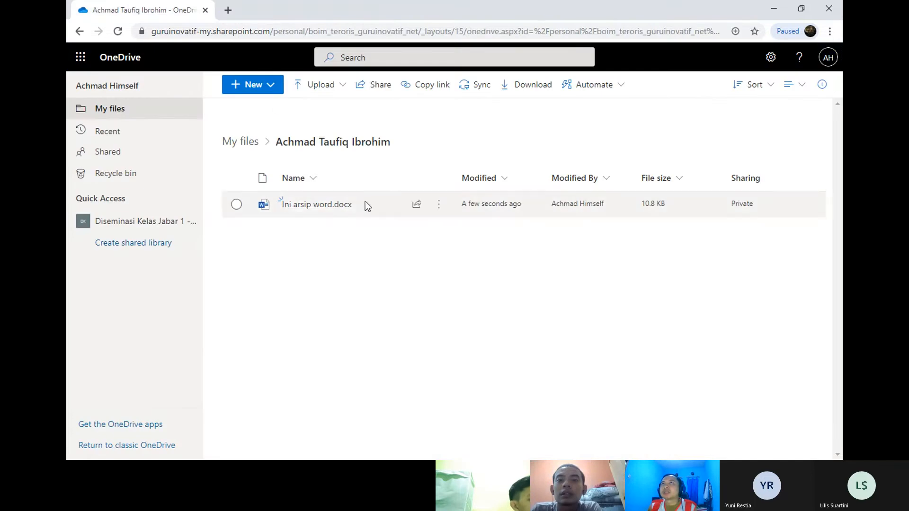
{"action": "mouse_move", "coordinate": [276, 207]}
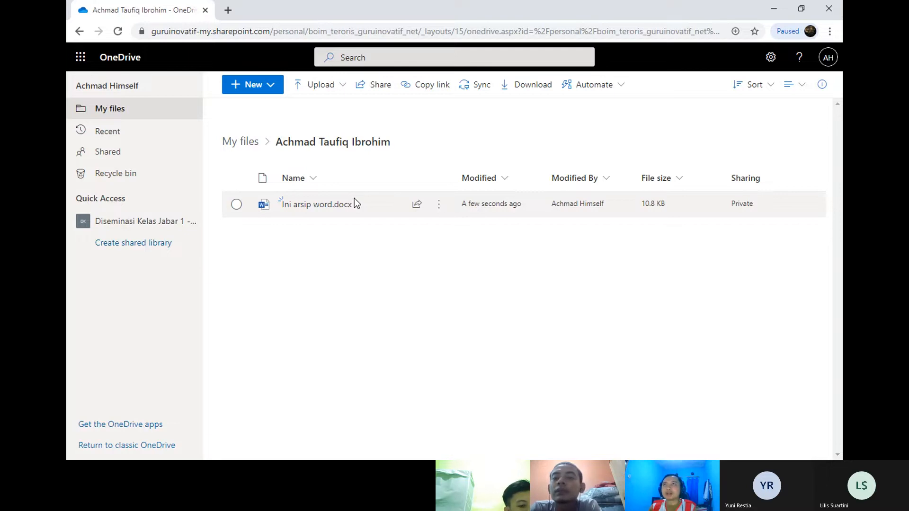
{"action": "mouse_move", "coordinate": [297, 208]}
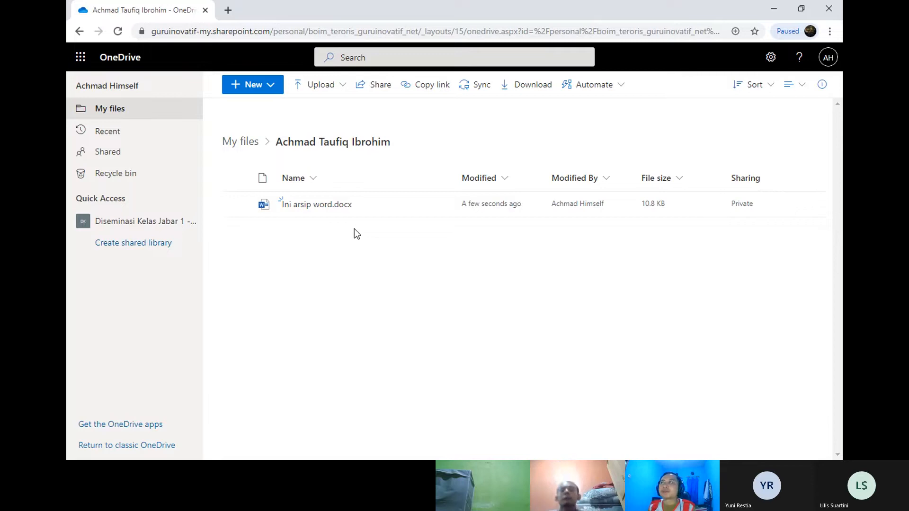
{"action": "left_click", "coordinate": [335, 212]}
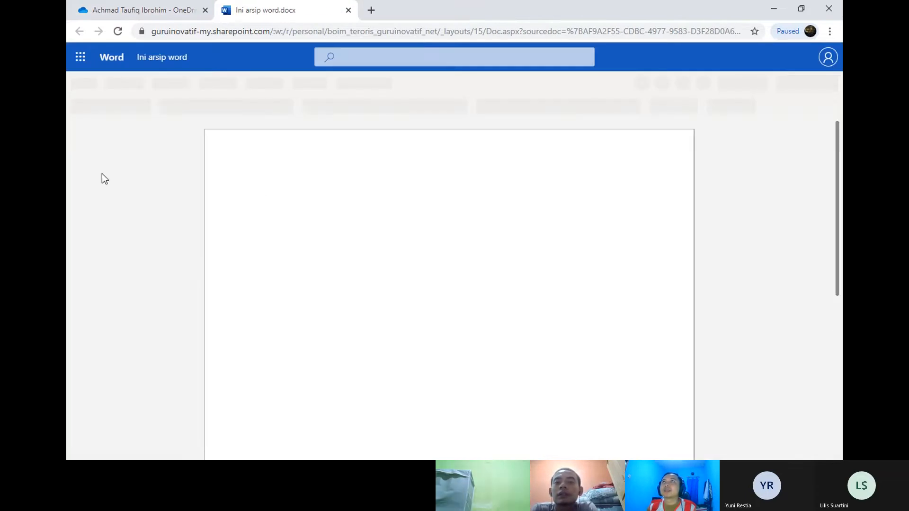
{"action": "left_click", "coordinate": [176, 12]}
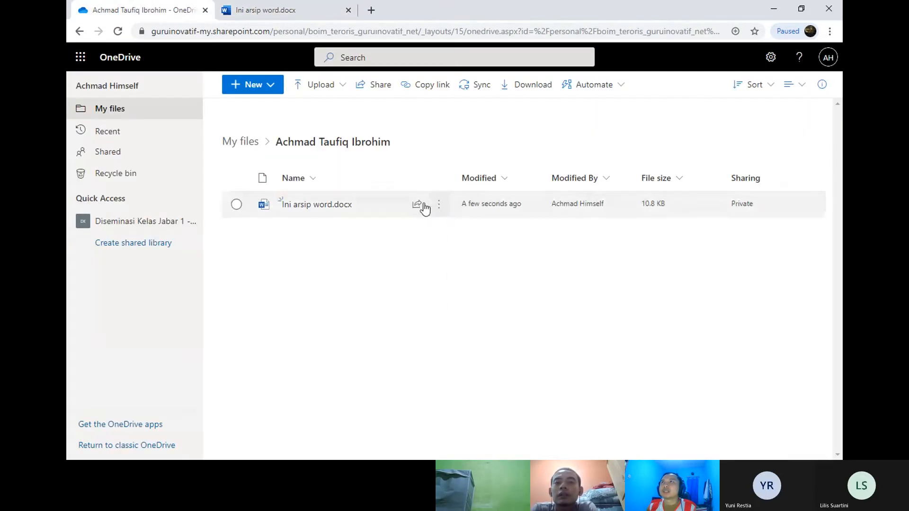
Step: Set Ini arsip word.docx's sharing link to 'Anyone with the link', copy it, and reopen the file
{"action": "left_click", "coordinate": [417, 205]}
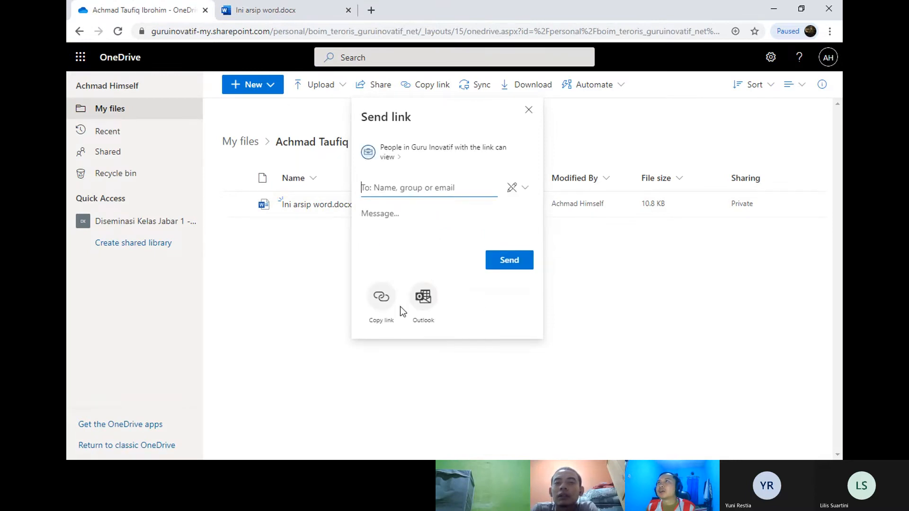
{"action": "left_click", "coordinate": [443, 151]}
{"action": "left_click", "coordinate": [411, 175]}
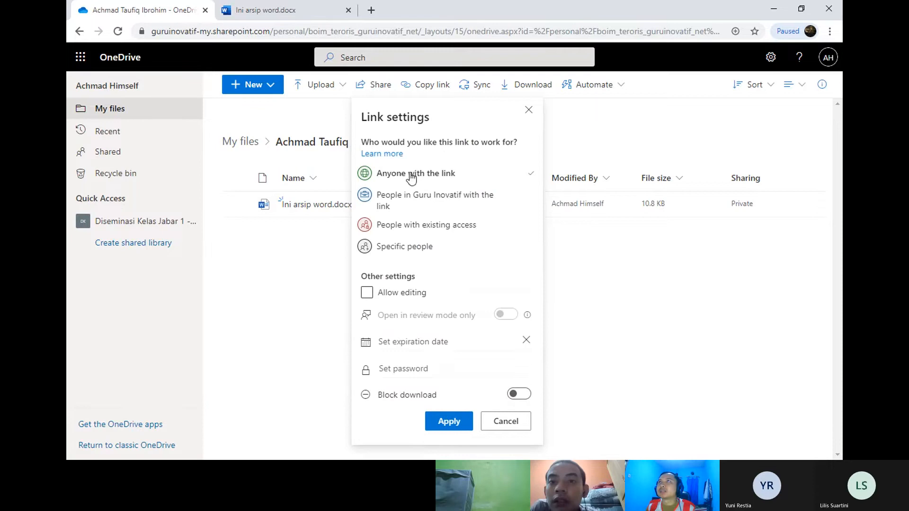
{"action": "left_click", "coordinate": [447, 421]}
{"action": "left_click", "coordinate": [376, 303]}
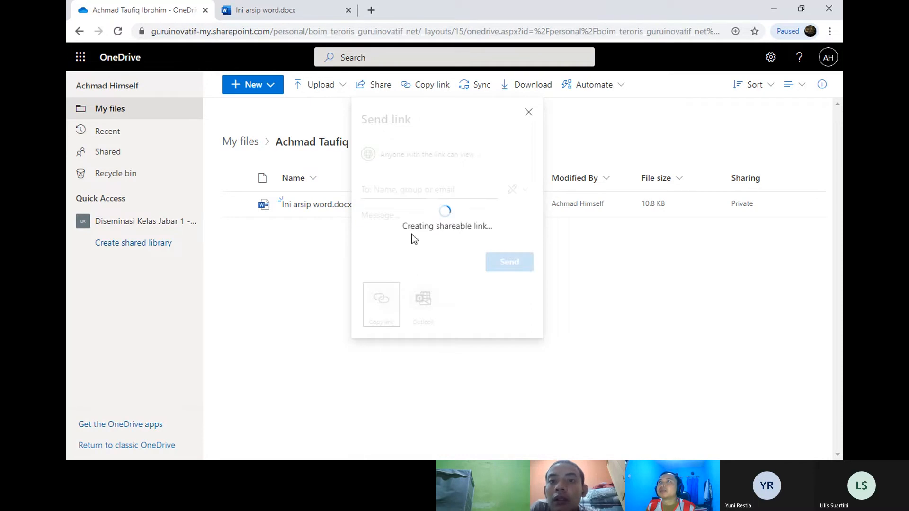
{"action": "left_click", "coordinate": [519, 183]}
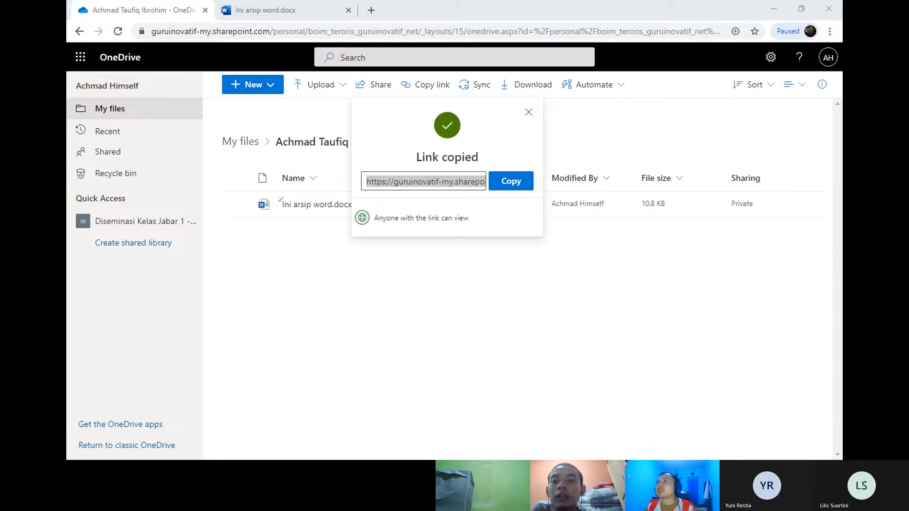
{"action": "left_click", "coordinate": [291, 268]}
{"action": "left_click", "coordinate": [305, 207]}
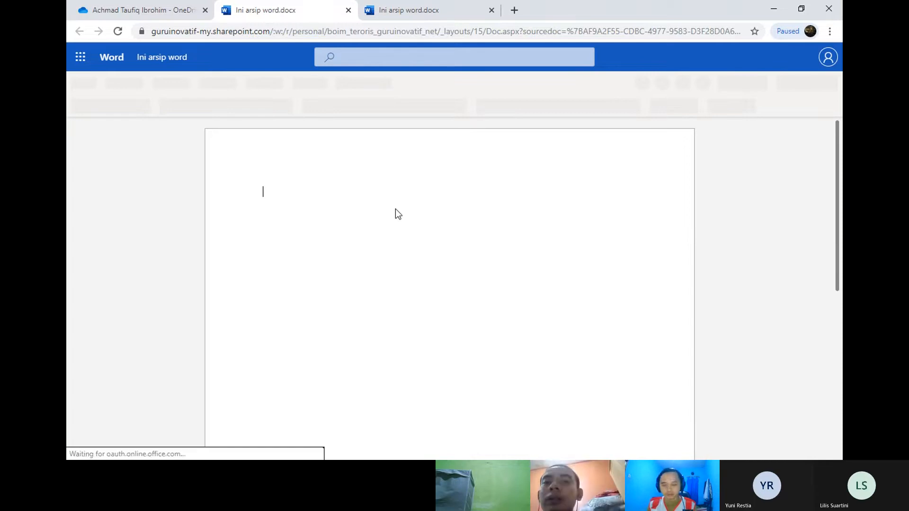
Step: Type 'Tugas membuat pantun, silahkan buat kreasi anda masing masing', removing the doubled comma
{"action": "type", "text": "Tugas"}
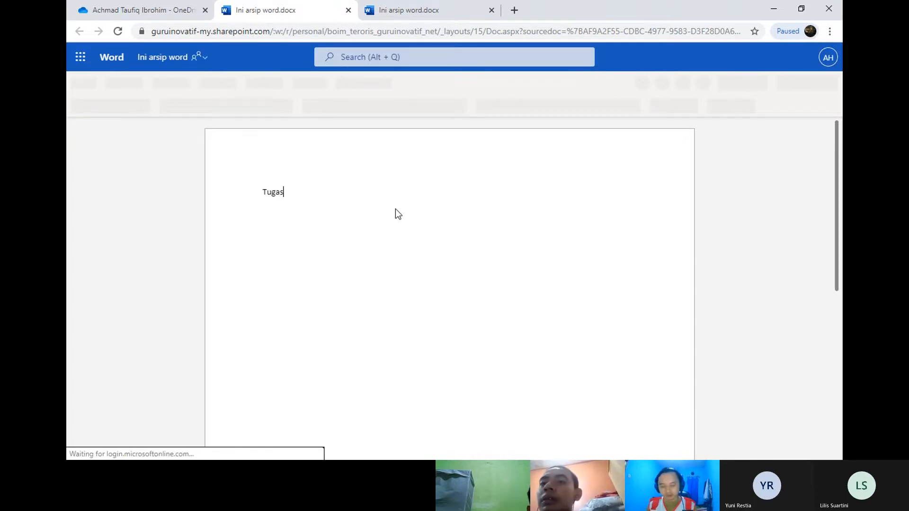
{"action": "type", "text": " membuat "}
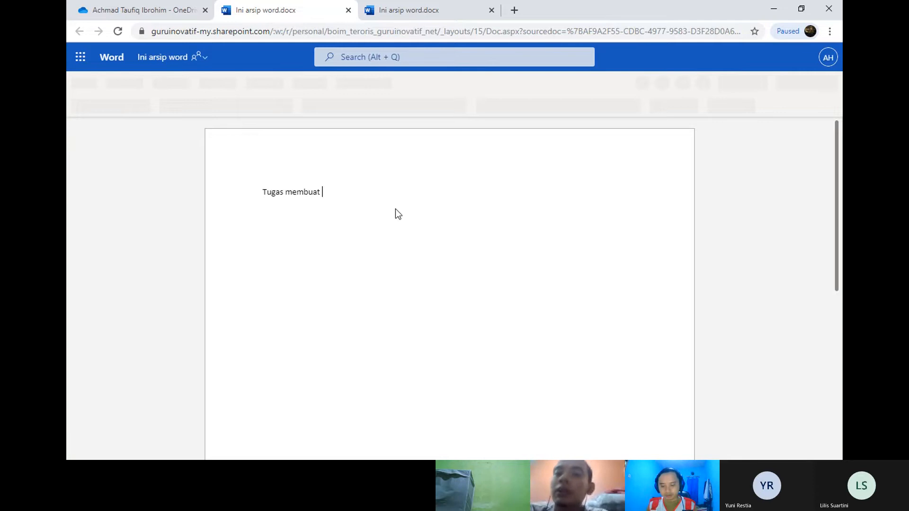
{"action": "type", "text": "pantun,, silahkan"}
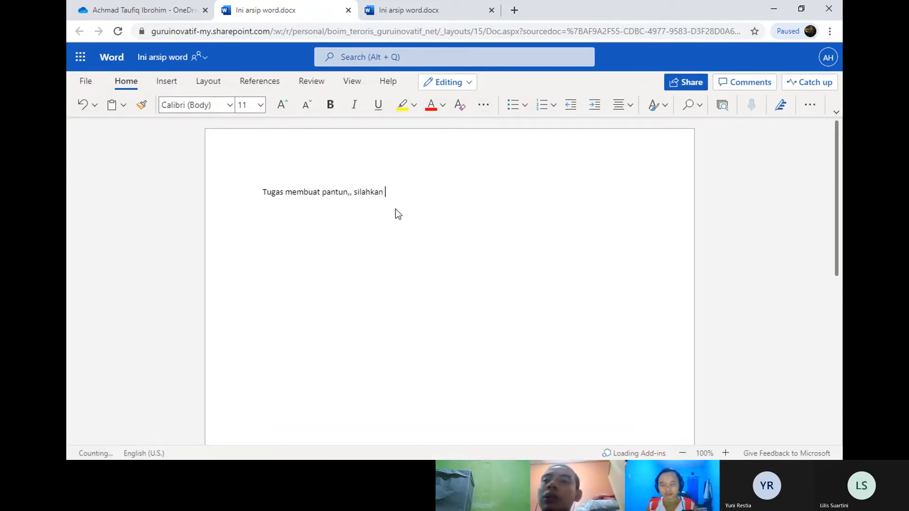
{"action": "type", "text": " buat "}
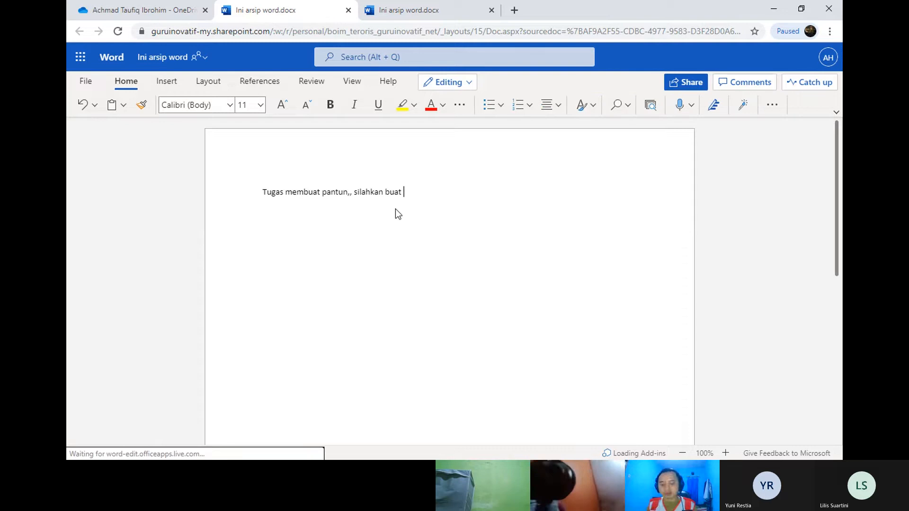
{"action": "type", "text": "kreasi a"}
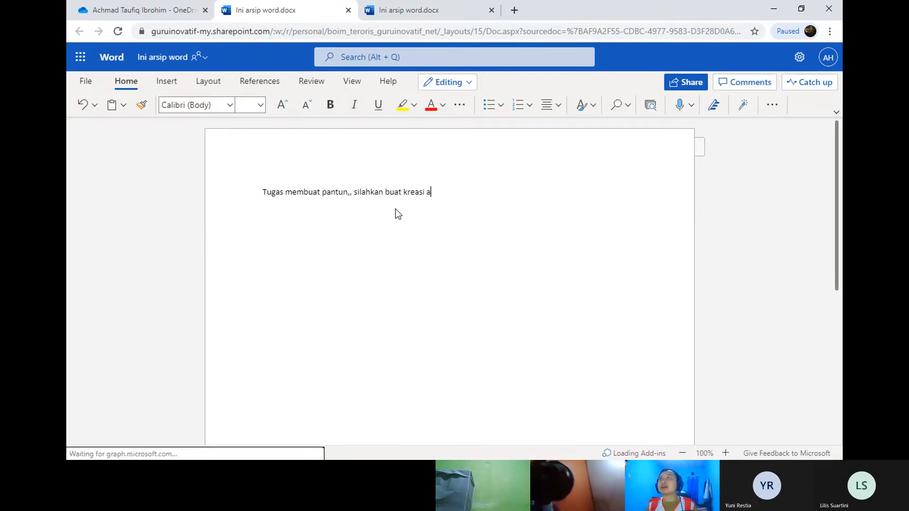
{"action": "type", "text": "nda masing masing"}
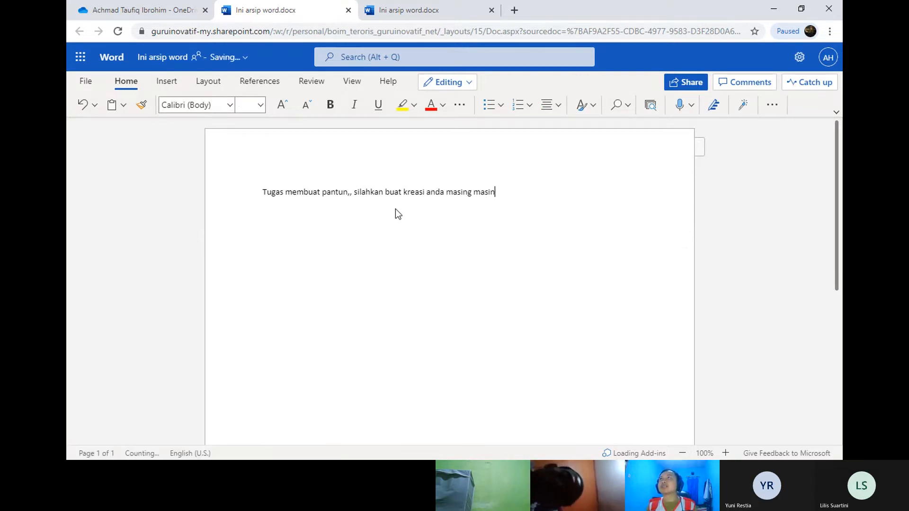
{"action": "left_click", "coordinate": [352, 191]}
{"action": "key", "text": "BackSpace"}
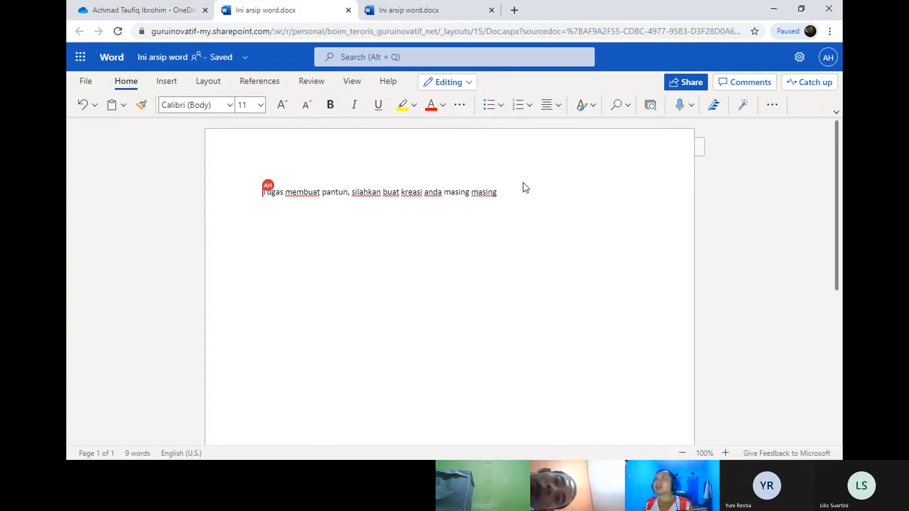
{"action": "left_click", "coordinate": [519, 196]}
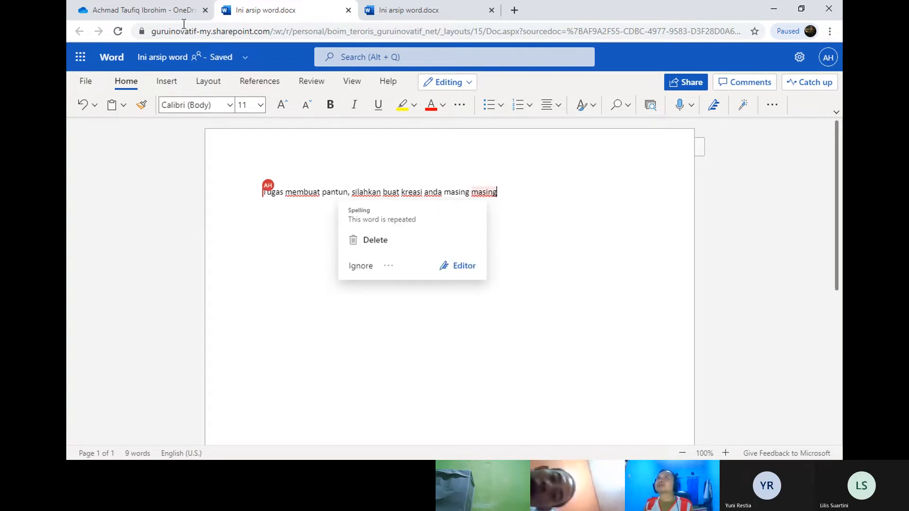
{"action": "left_click", "coordinate": [142, 10]}
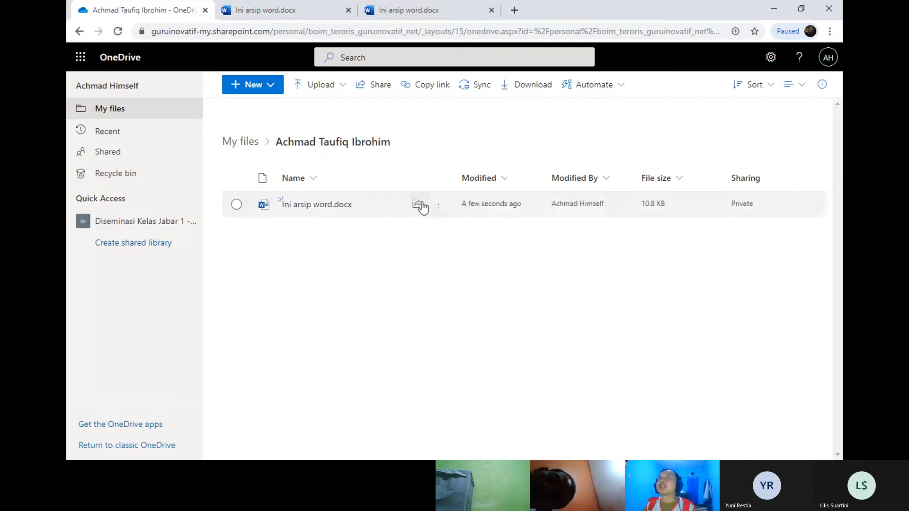
Step: Share Ini arsip word.docx and copy its organization view-only link
{"action": "left_click", "coordinate": [417, 204]}
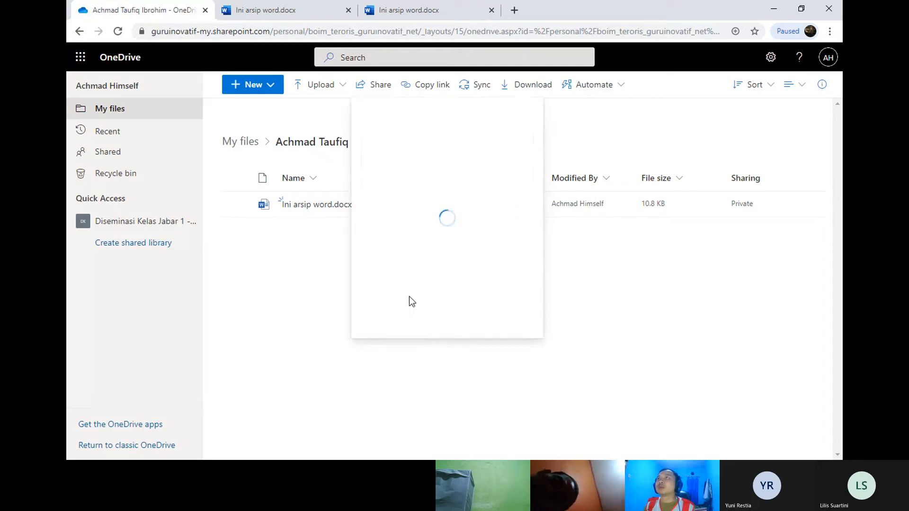
{"action": "left_click", "coordinate": [382, 293]}
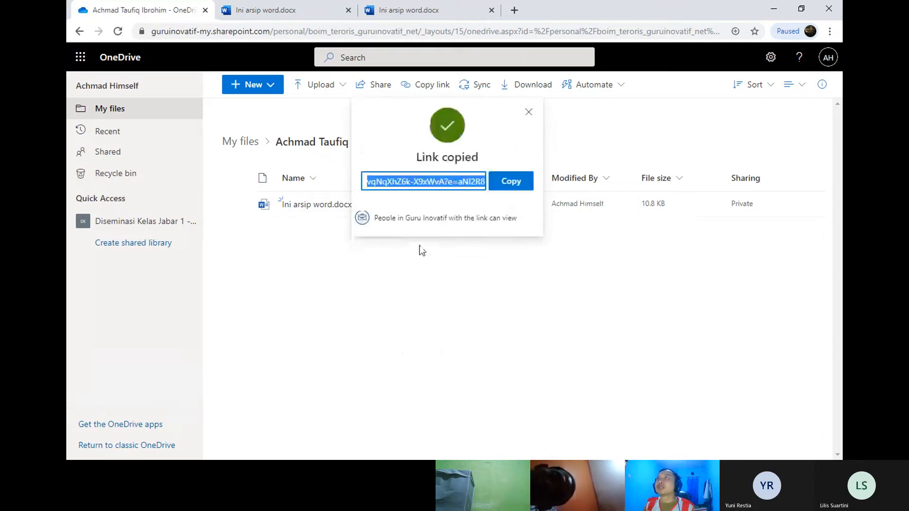
{"action": "left_click", "coordinate": [527, 186]}
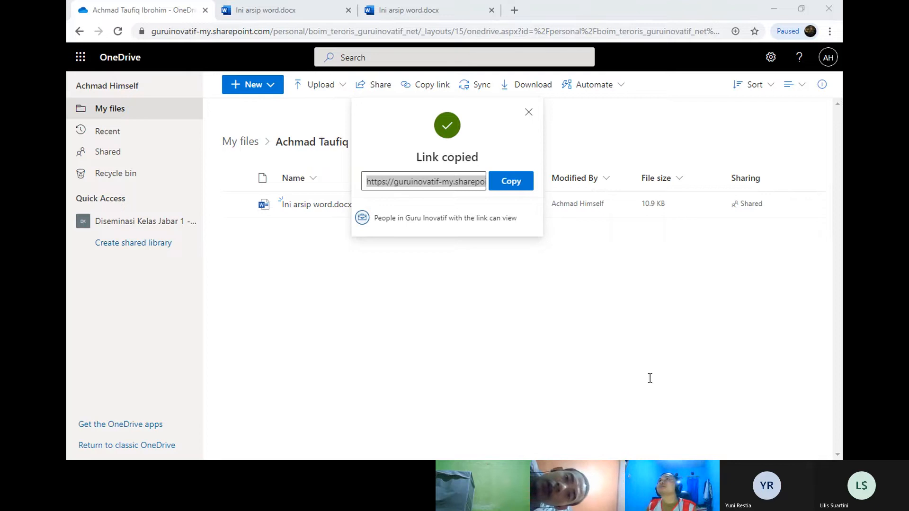
Step: Dismiss the link-copied notice and close both Word document tabs
{"action": "left_click", "coordinate": [334, 438]}
{"action": "left_click", "coordinate": [330, 7]}
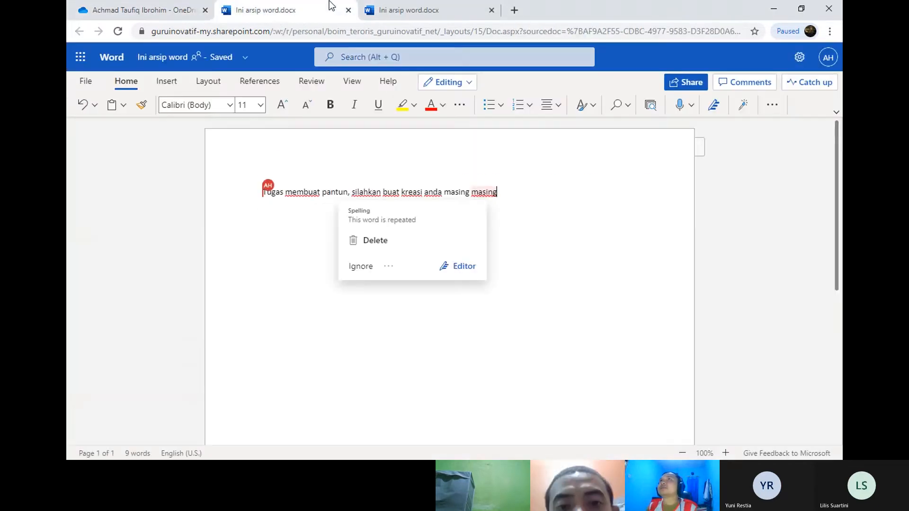
{"action": "right_click", "coordinate": [242, 3]}
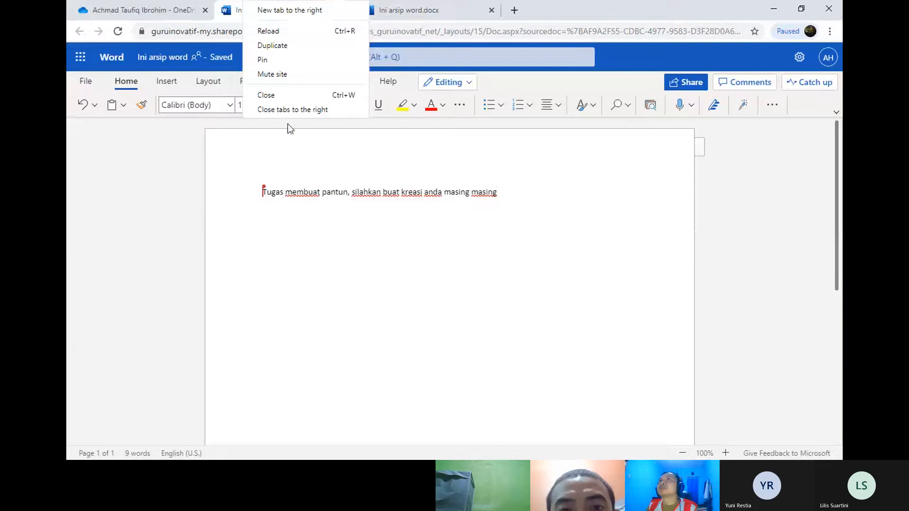
{"action": "left_click", "coordinate": [288, 100]}
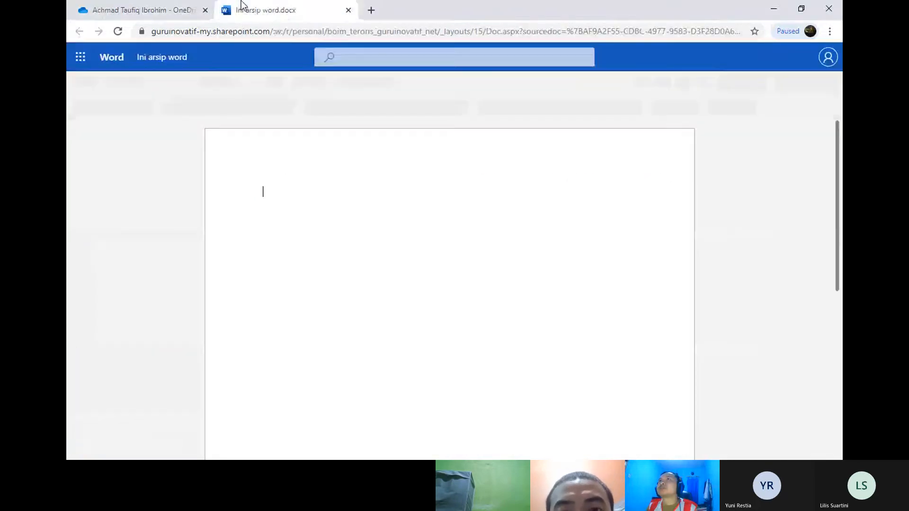
{"action": "right_click", "coordinate": [246, 8]}
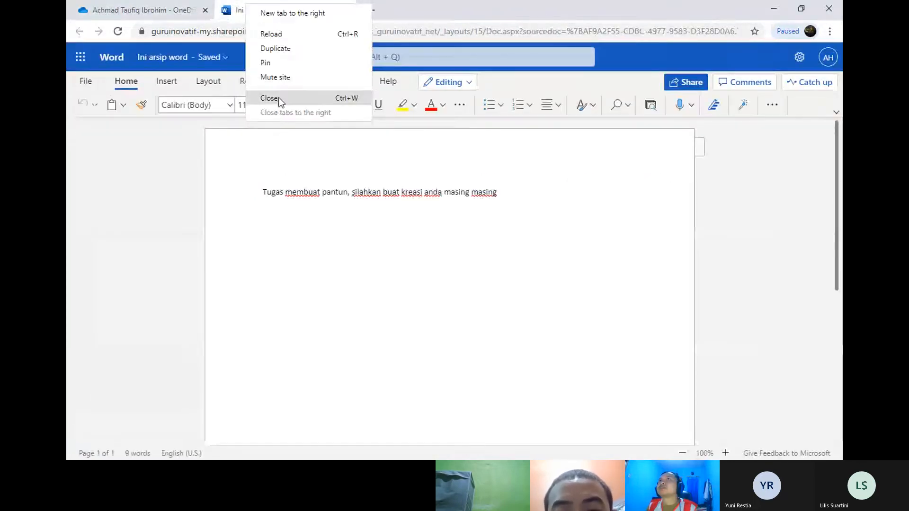
{"action": "left_click", "coordinate": [268, 98]}
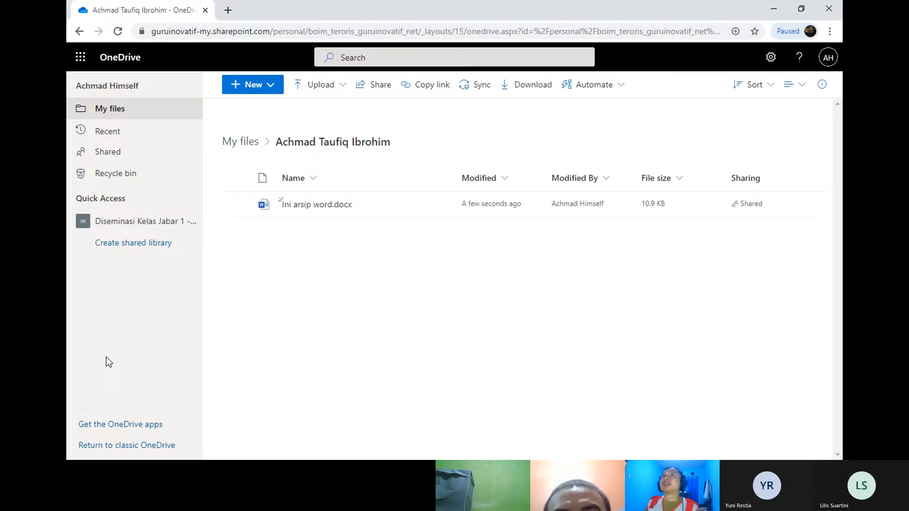
Step: Open Manage access for Ini arsip word.docx, then its Advanced permissions page
{"action": "left_click", "coordinate": [440, 214]}
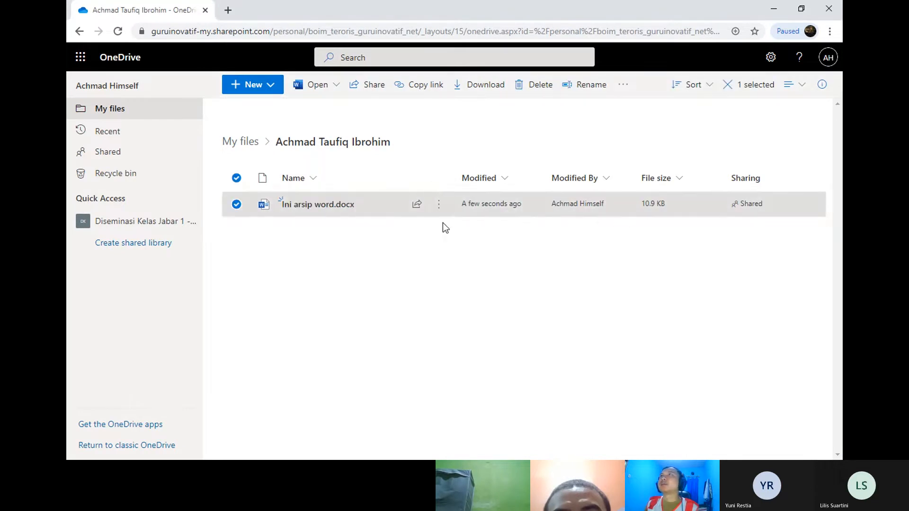
{"action": "right_click", "coordinate": [444, 225]}
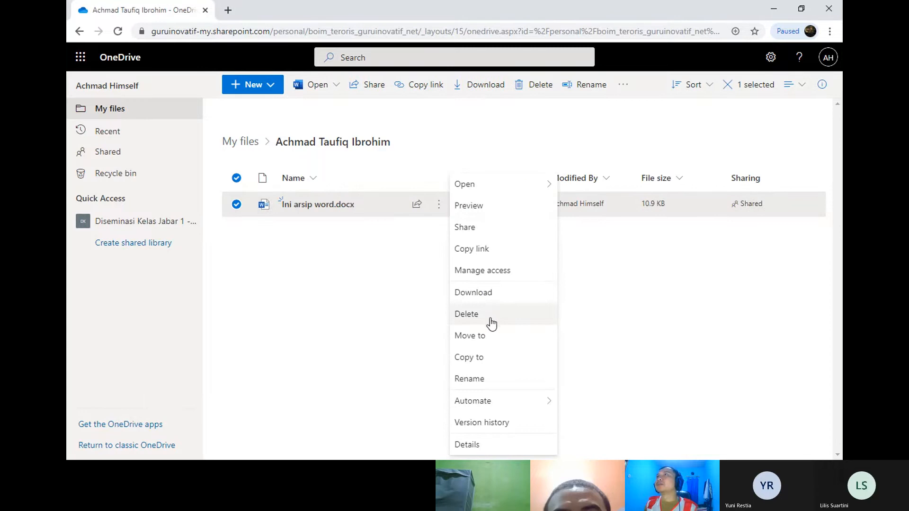
{"action": "left_click", "coordinate": [492, 276]}
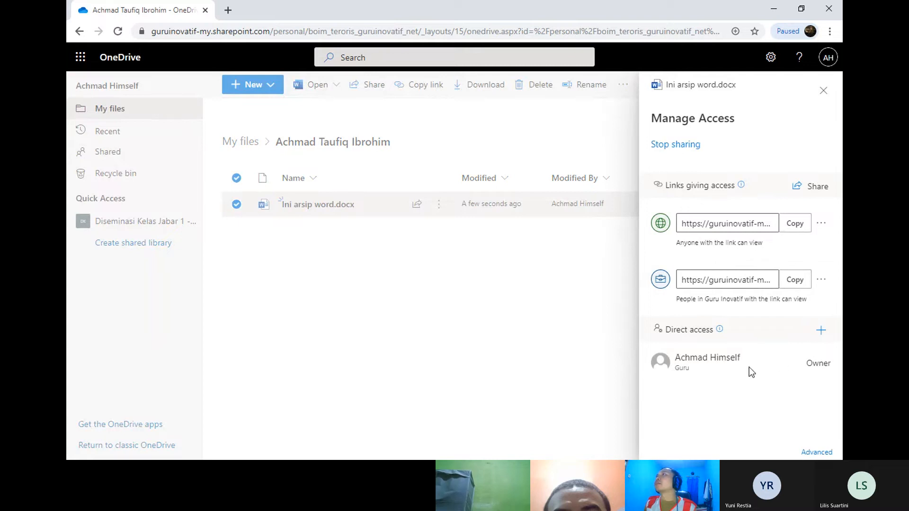
{"action": "left_click", "coordinate": [817, 454]}
Step: Reopen the document, then run and close a Check Permissions check on the permissions page
{"action": "left_click", "coordinate": [138, 9]}
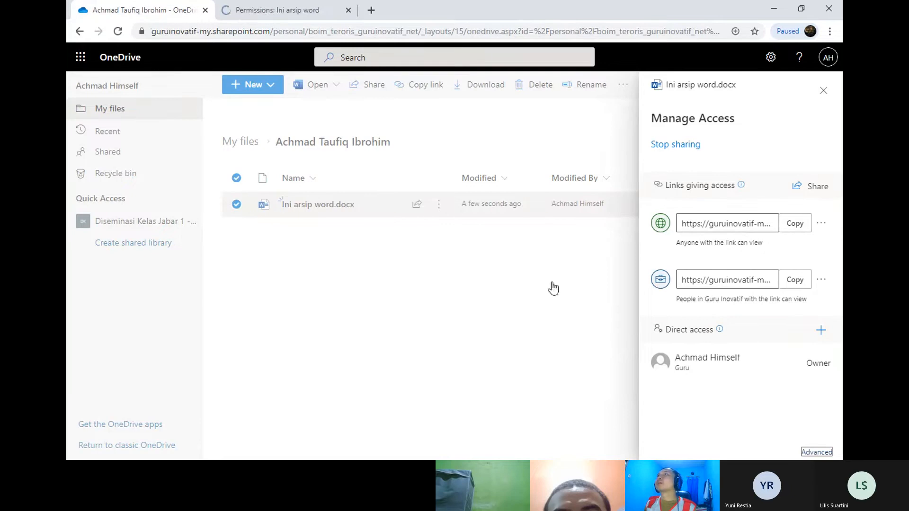
{"action": "left_click", "coordinate": [339, 207]}
{"action": "left_click", "coordinate": [465, 3]}
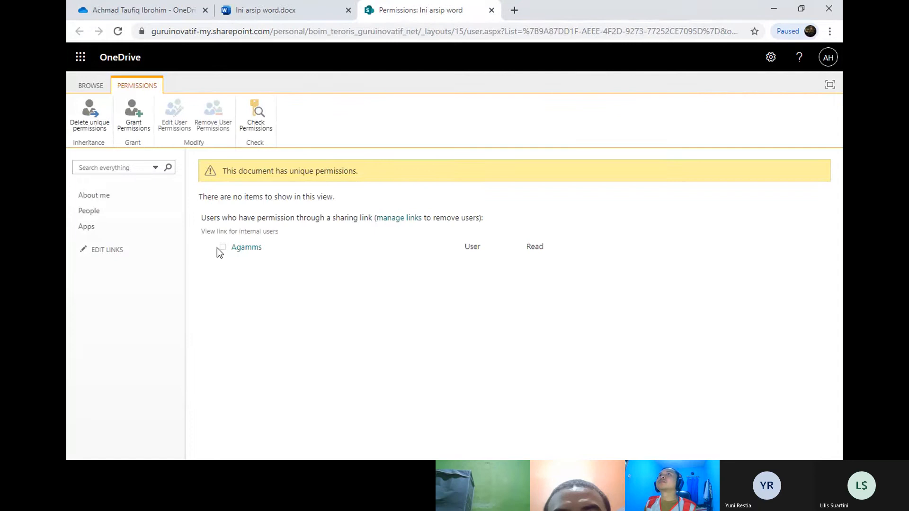
{"action": "left_click", "coordinate": [115, 250]}
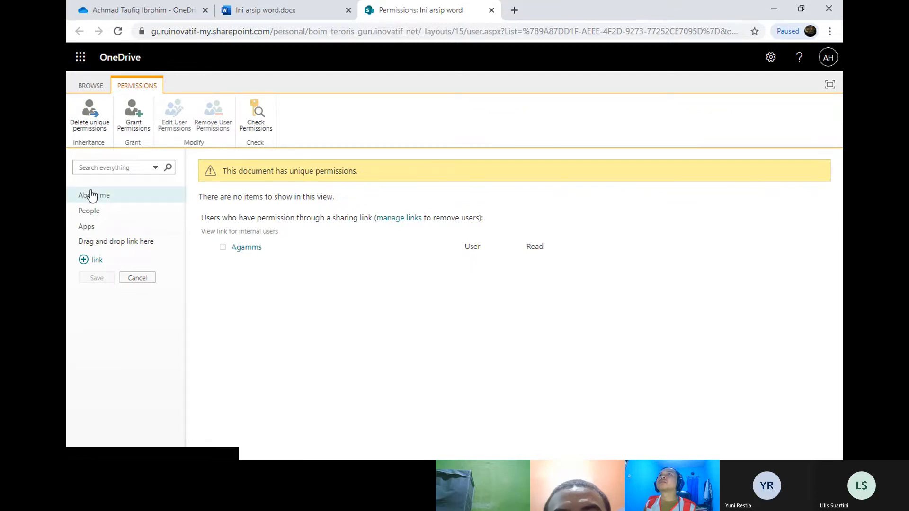
{"action": "left_click", "coordinate": [259, 107]}
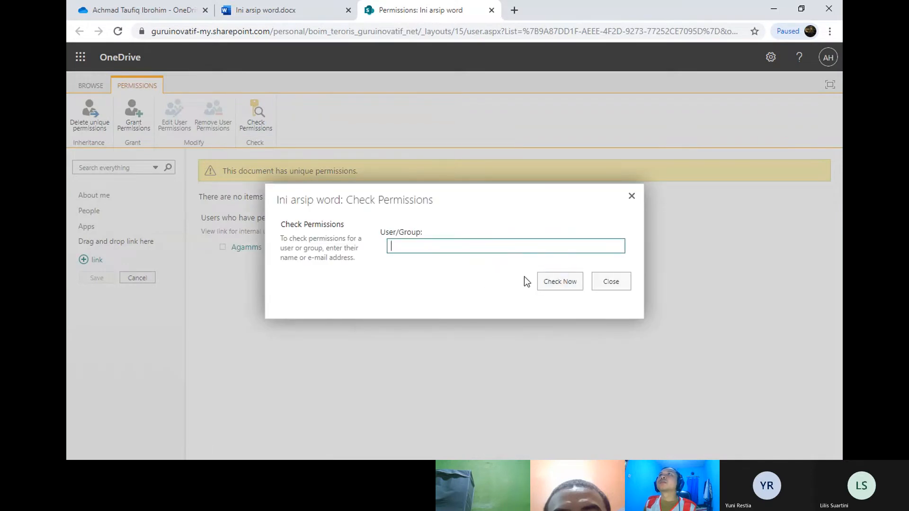
{"action": "left_click", "coordinate": [548, 281]}
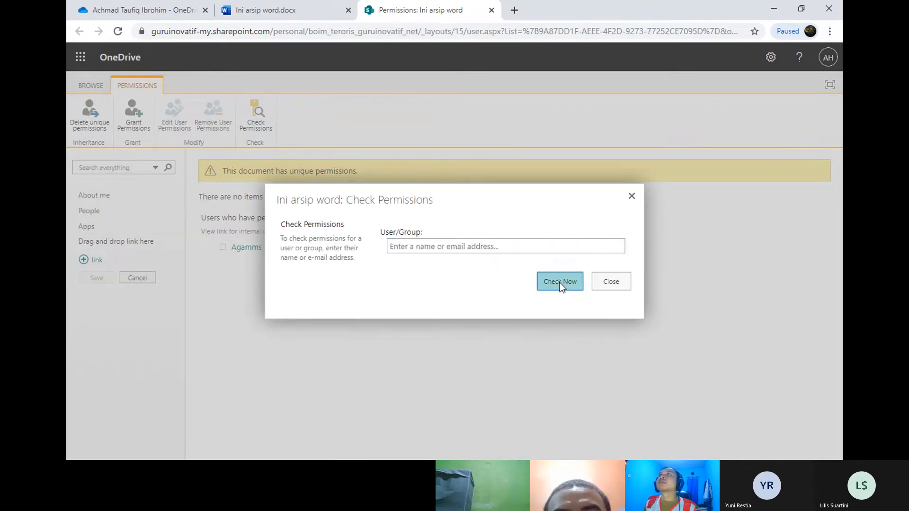
{"action": "left_click", "coordinate": [632, 196]}
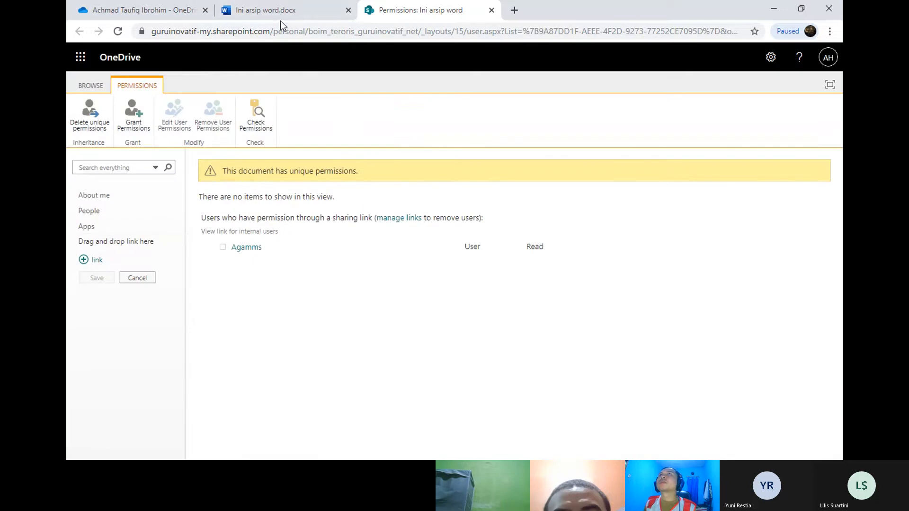
Step: Close the Word document tab and the Permissions tab, confirming Leave
{"action": "left_click", "coordinate": [251, 11]}
{"action": "right_click", "coordinate": [251, 10]}
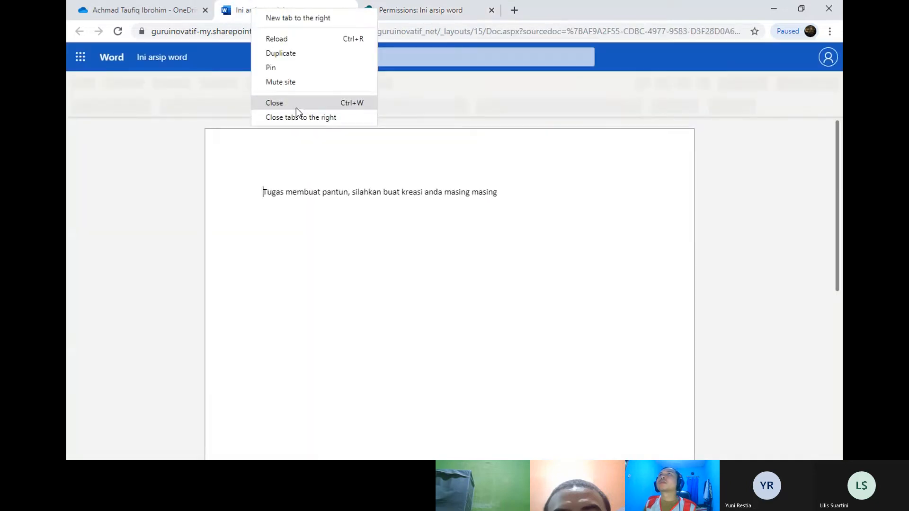
{"action": "left_click", "coordinate": [296, 105]}
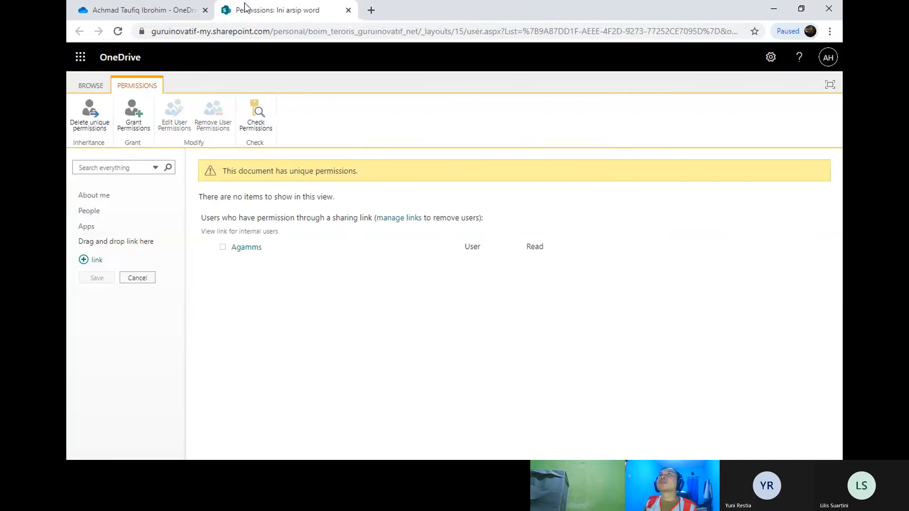
{"action": "right_click", "coordinate": [244, 4]}
{"action": "left_click", "coordinate": [276, 99]}
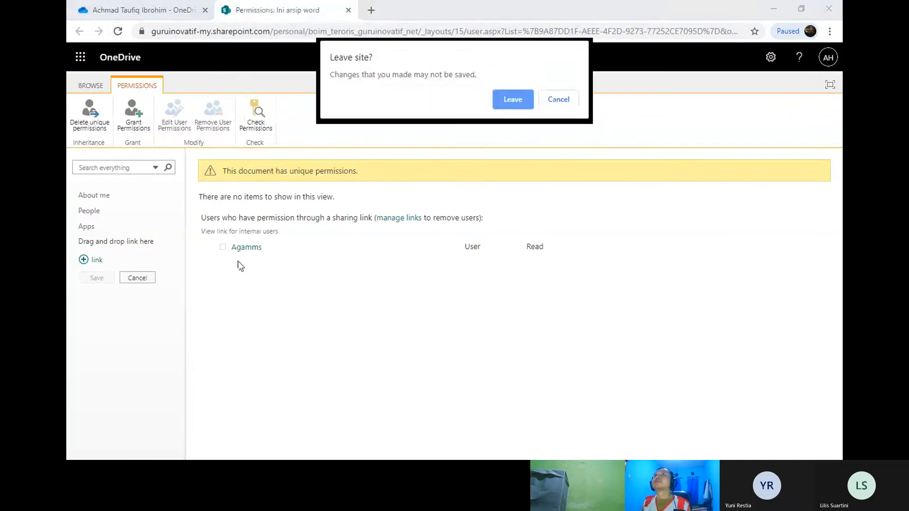
{"action": "left_click", "coordinate": [495, 100]}
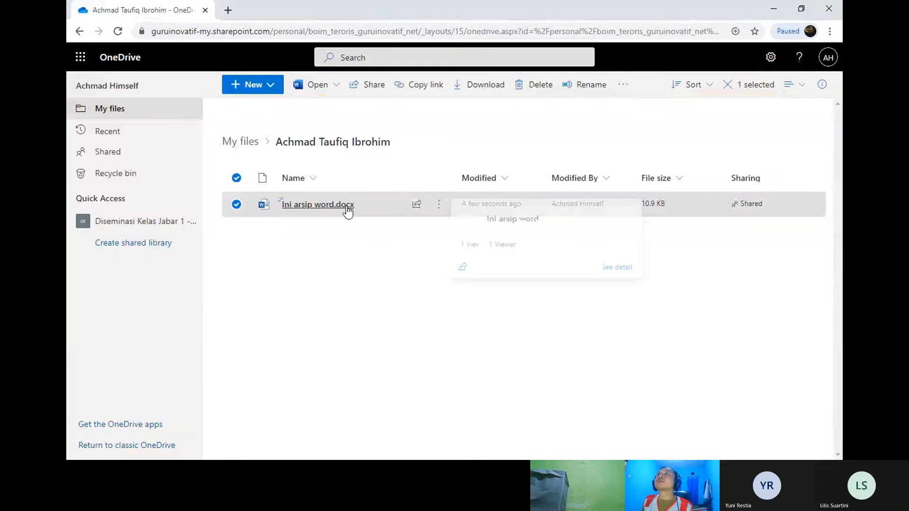
Step: Reopen Ini arsip word.docx in Word for the web
{"action": "left_click", "coordinate": [346, 207]}
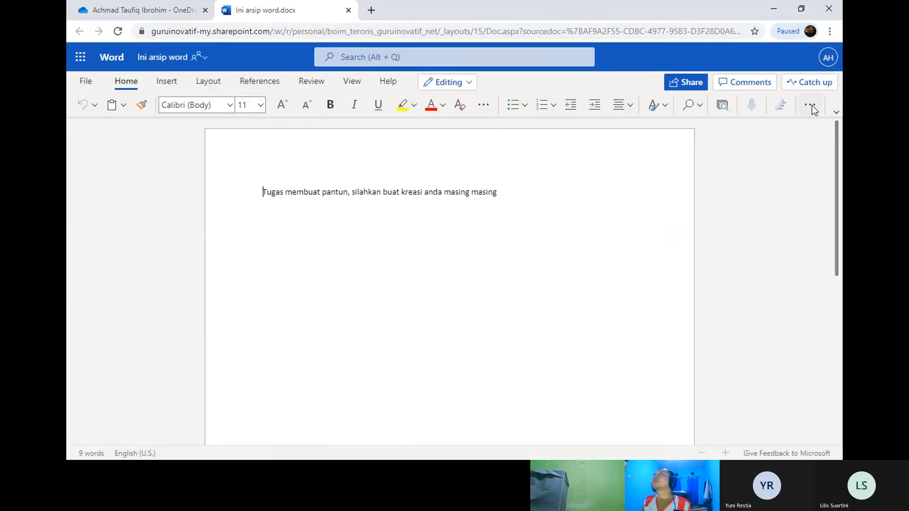
{"action": "left_click", "coordinate": [810, 106]}
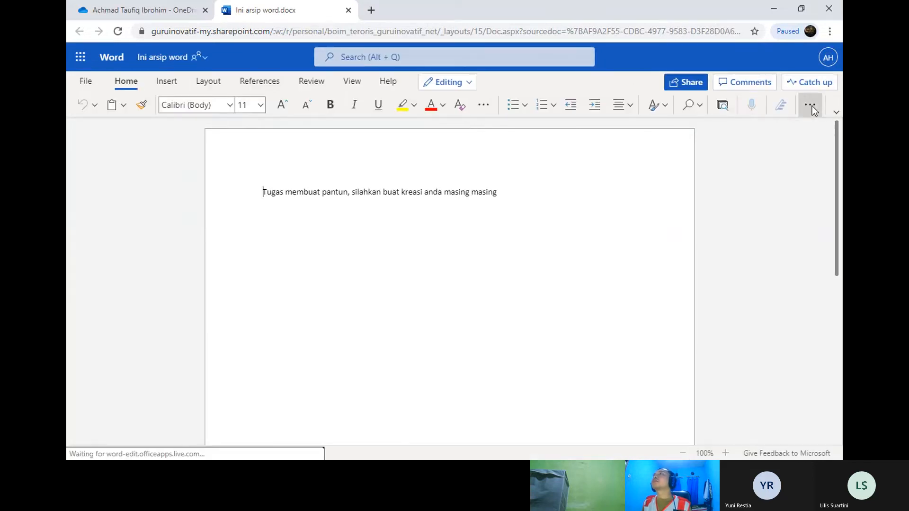
{"action": "left_click", "coordinate": [685, 149]}
Step: Set the sharing link to 'Anyone with the link', apply, and copy it
{"action": "left_click", "coordinate": [688, 83]}
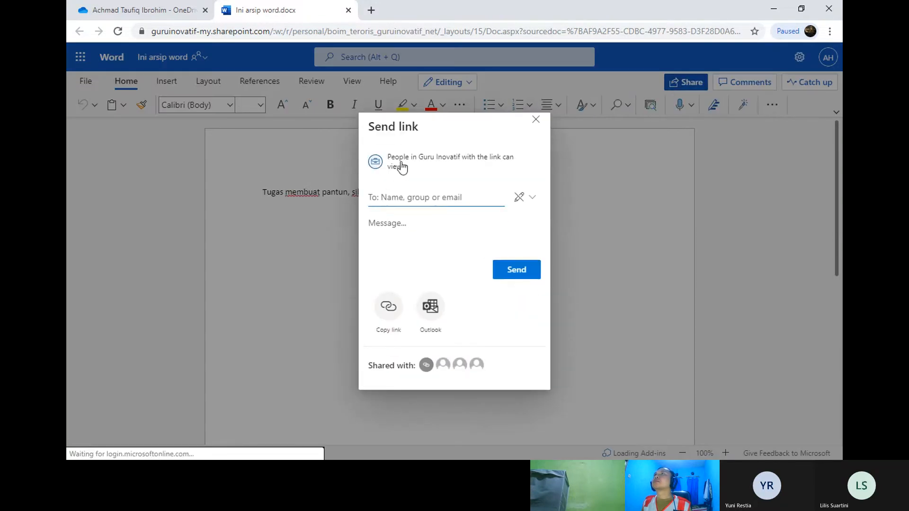
{"action": "left_click", "coordinate": [398, 166]}
{"action": "left_click", "coordinate": [419, 187]}
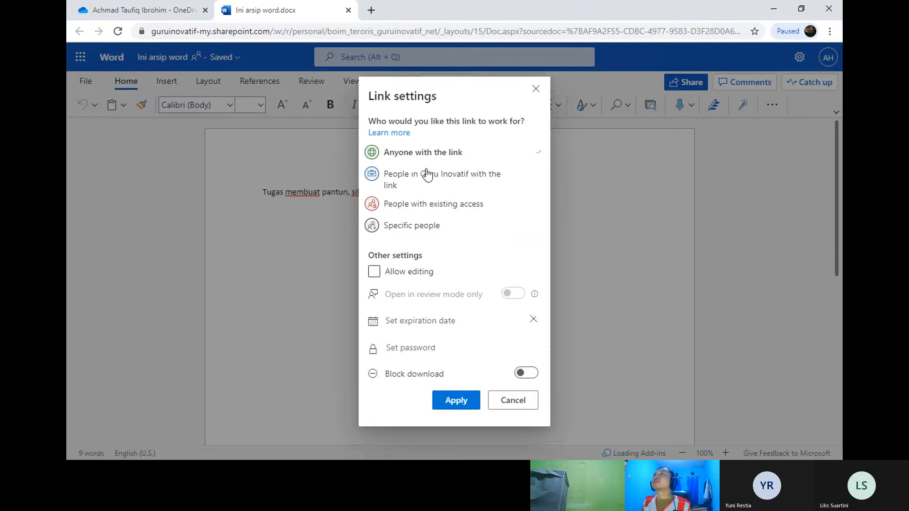
{"action": "left_click", "coordinate": [457, 400]}
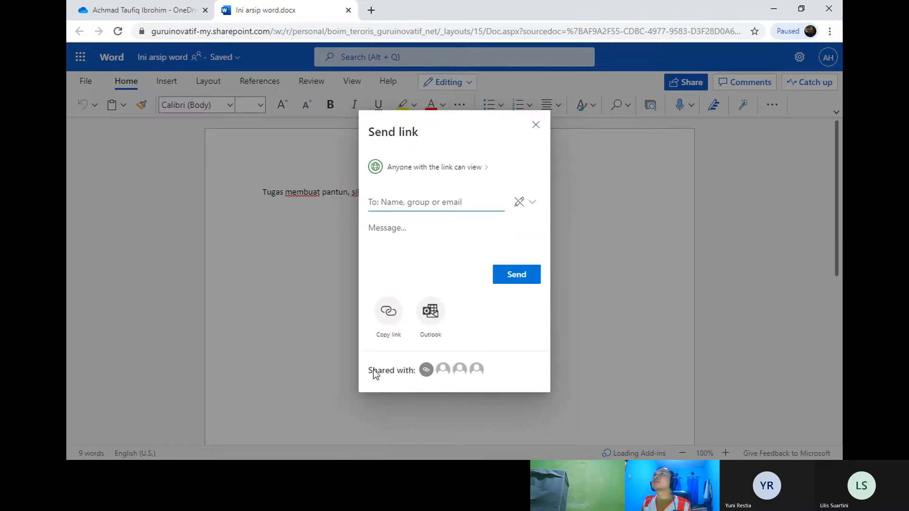
{"action": "left_click", "coordinate": [389, 322]}
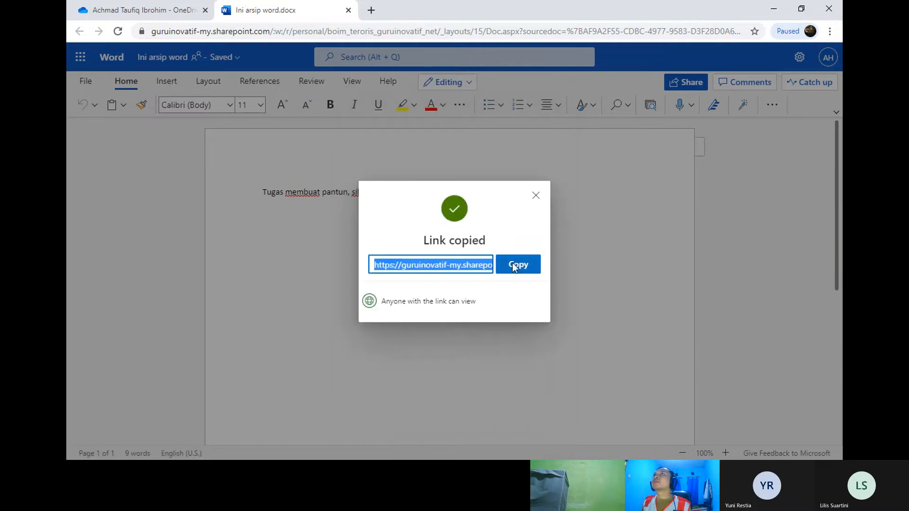
{"action": "left_click", "coordinate": [201, 6]}
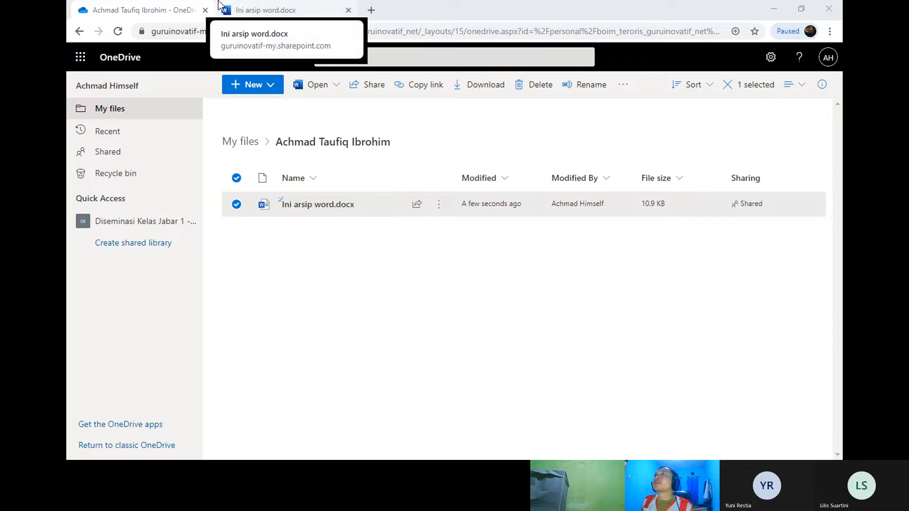
Step: Return to the Ini arsip word.docx tab and close the Link copied confirmation
{"action": "left_click", "coordinate": [260, 6]}
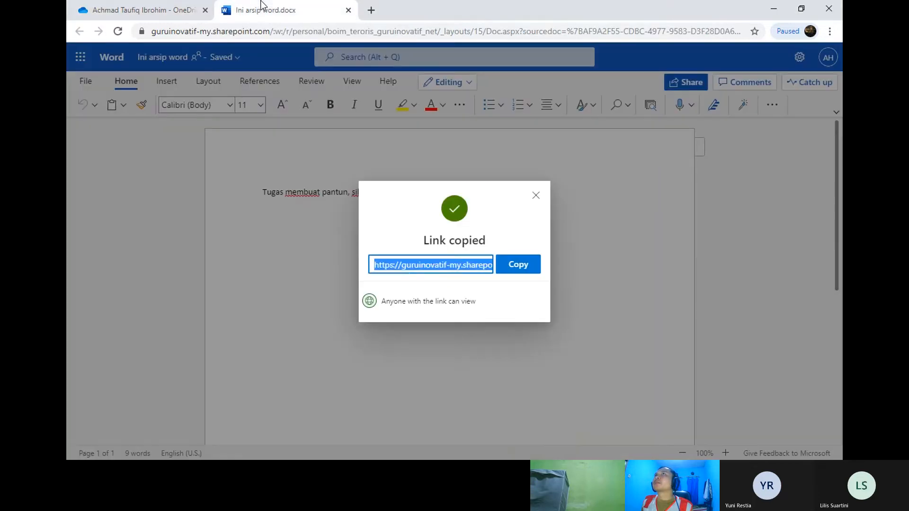
{"action": "left_click", "coordinate": [536, 196]}
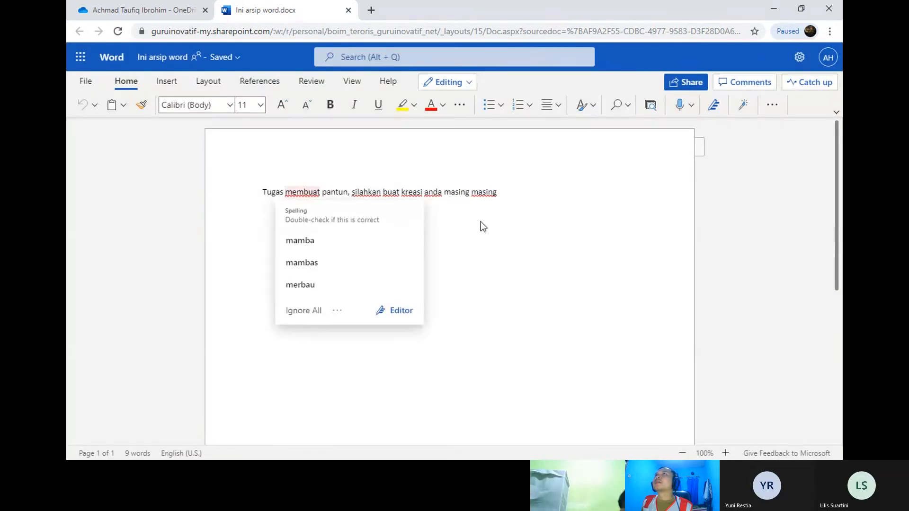
Step: Check the Editing mode choices without changing them, then close the Ini arsip word.docx tab
{"action": "left_click", "coordinate": [492, 223]}
{"action": "left_click", "coordinate": [470, 83]}
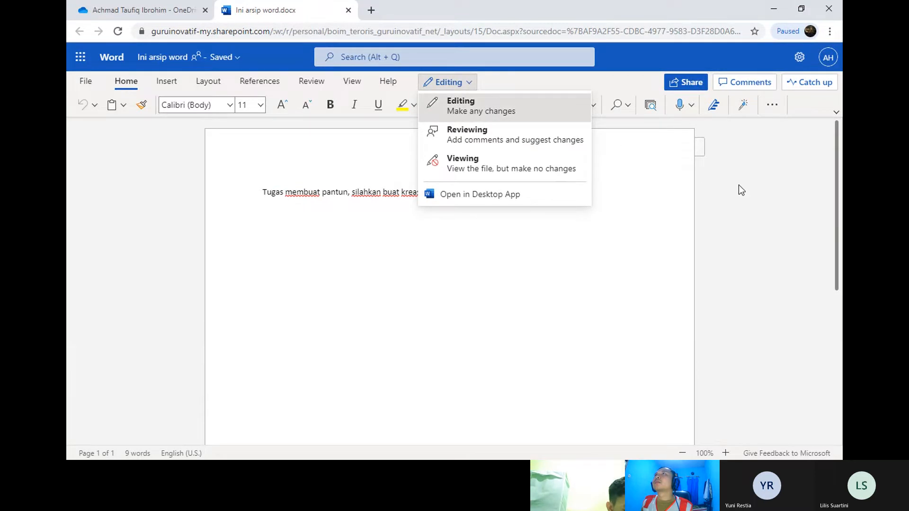
{"action": "left_click", "coordinate": [768, 228]}
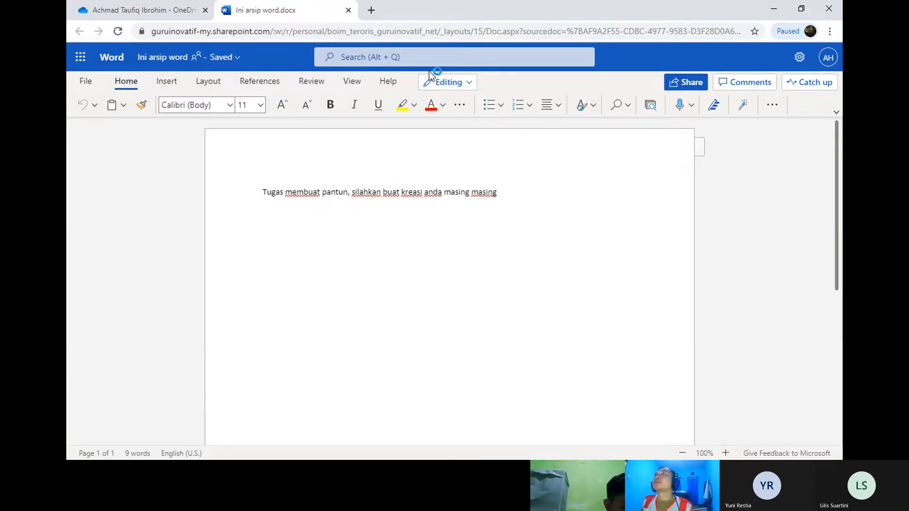
{"action": "left_click", "coordinate": [463, 85]}
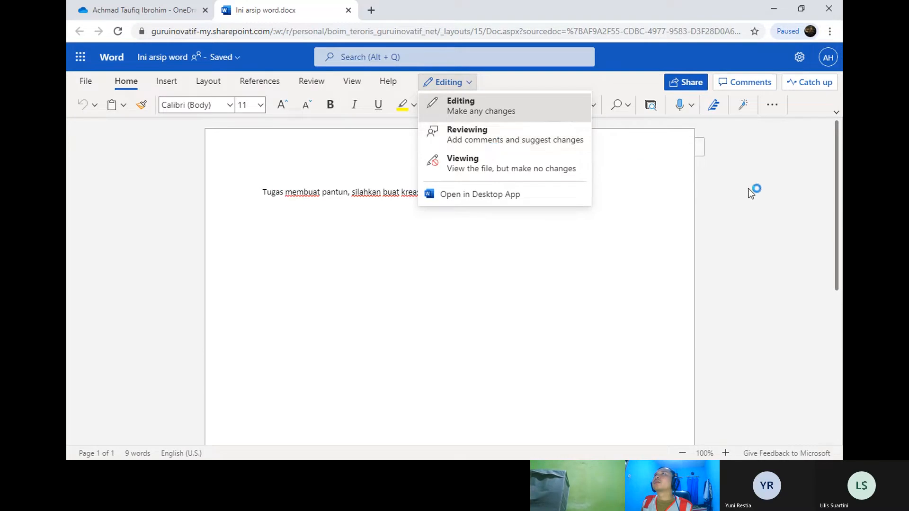
{"action": "left_click", "coordinate": [535, 188]}
{"action": "left_click", "coordinate": [537, 193]}
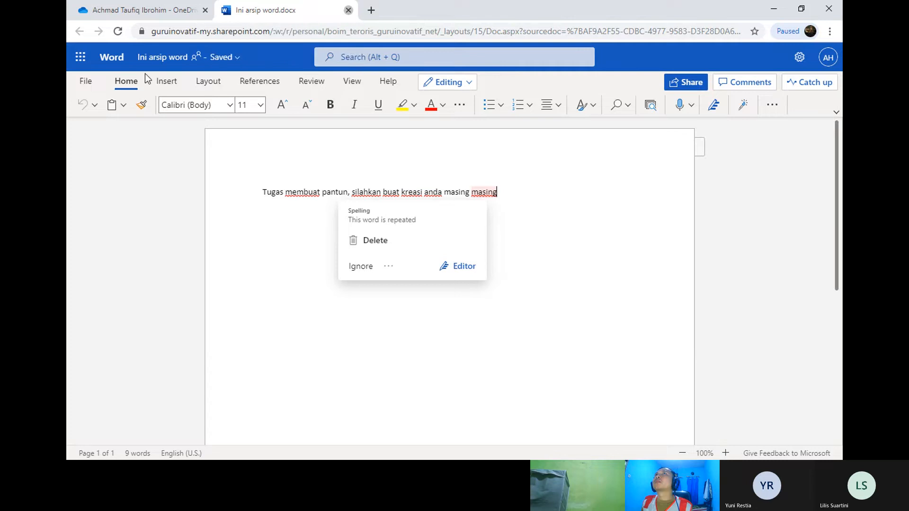
{"action": "left_click", "coordinate": [348, 10]}
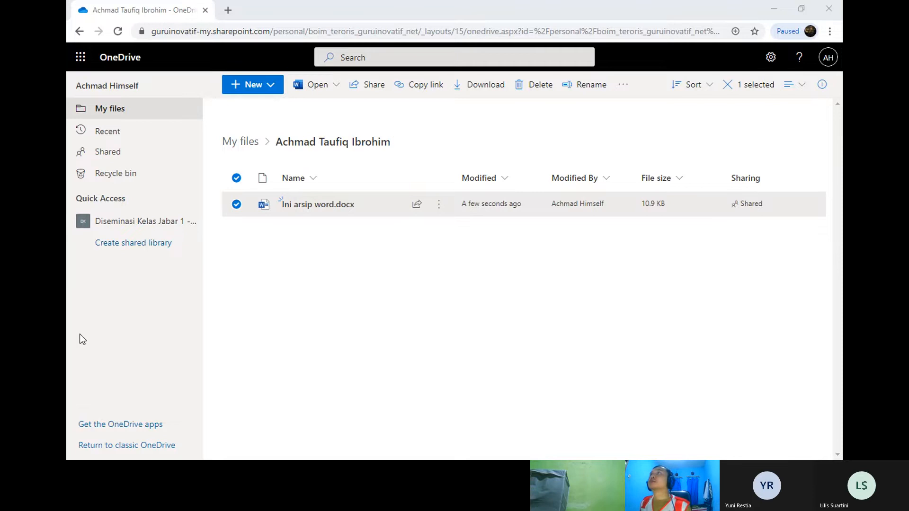
Step: Open Ini arsip word.docx from the OneDrive list in Word and bring up its Share dialog
{"action": "left_click", "coordinate": [99, 342]}
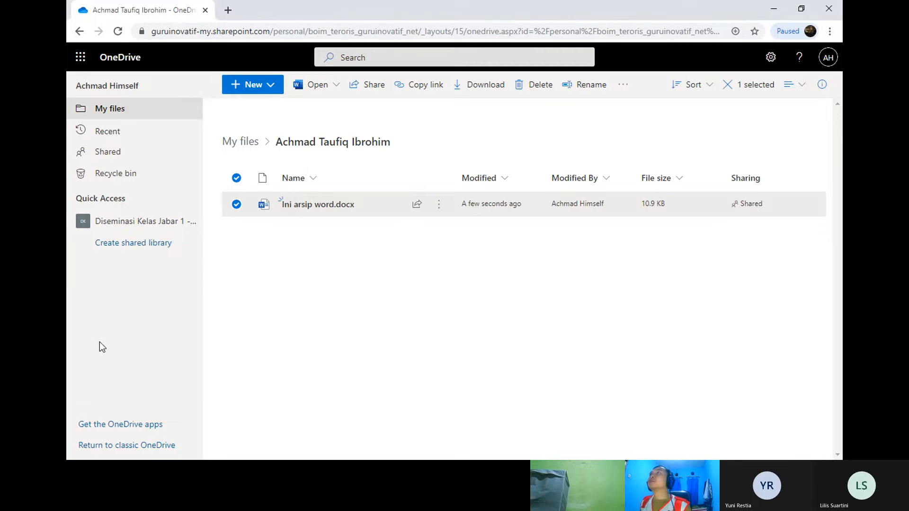
{"action": "left_click", "coordinate": [313, 207]}
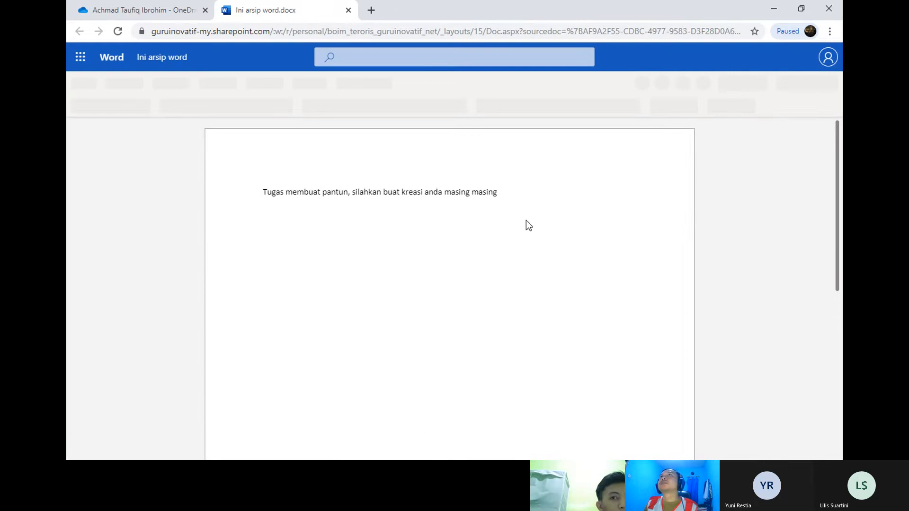
{"action": "left_click", "coordinate": [158, 7]}
{"action": "left_click", "coordinate": [321, 7]}
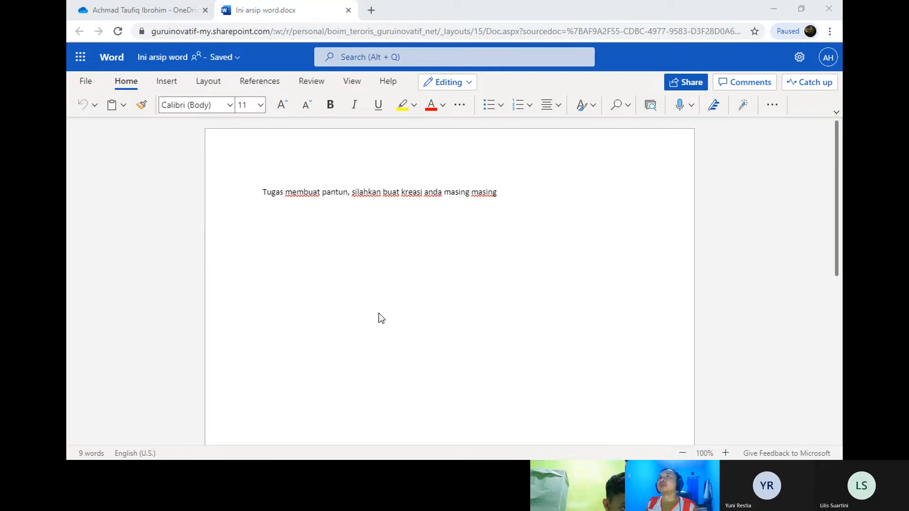
{"action": "left_click", "coordinate": [71, 360]}
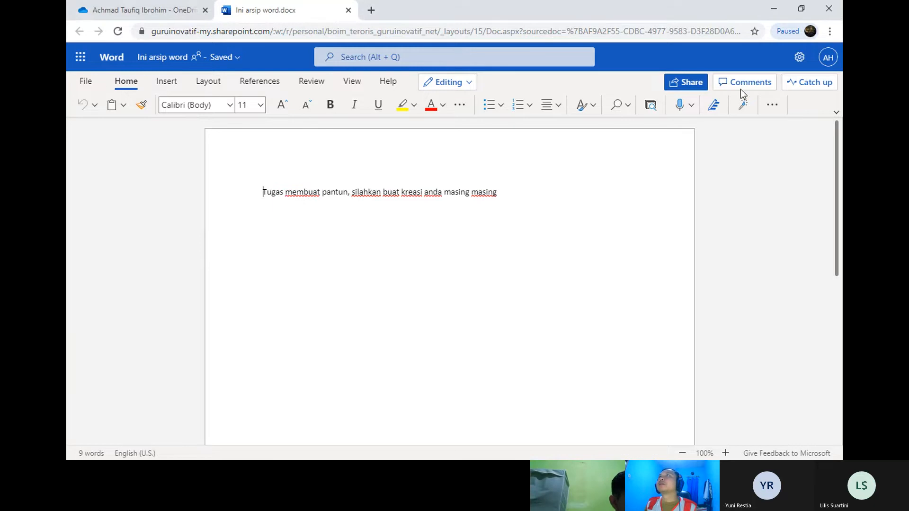
{"action": "left_click", "coordinate": [688, 83]}
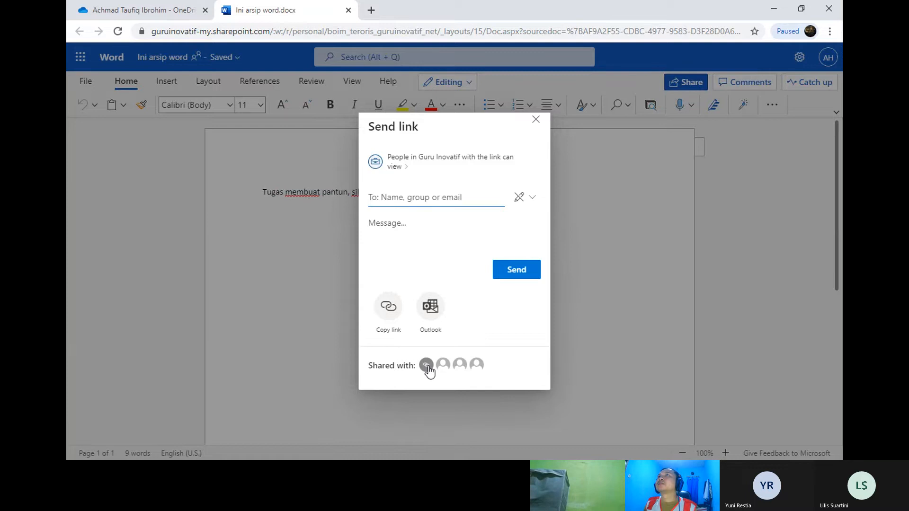
Step: Set the link to Anyone with the link with Allow editing checked, apply it, and copy it
{"action": "left_click", "coordinate": [421, 167]}
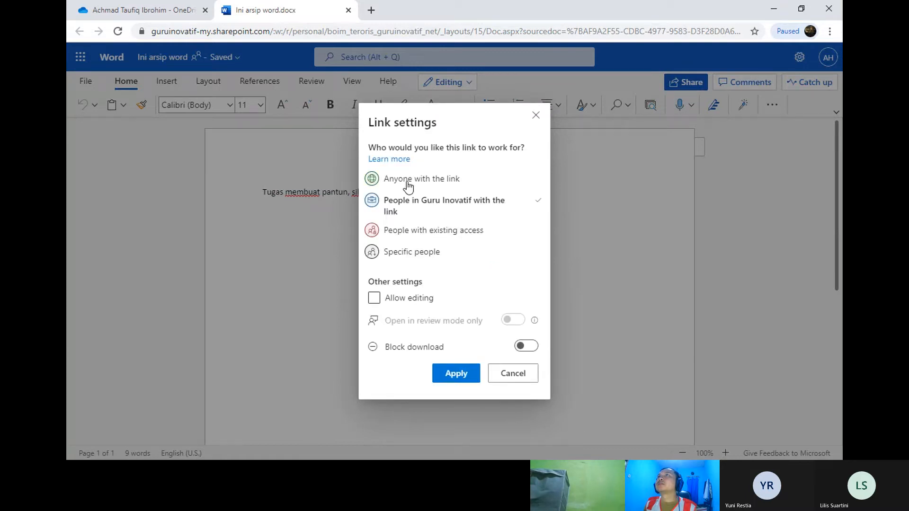
{"action": "left_click", "coordinate": [399, 254]}
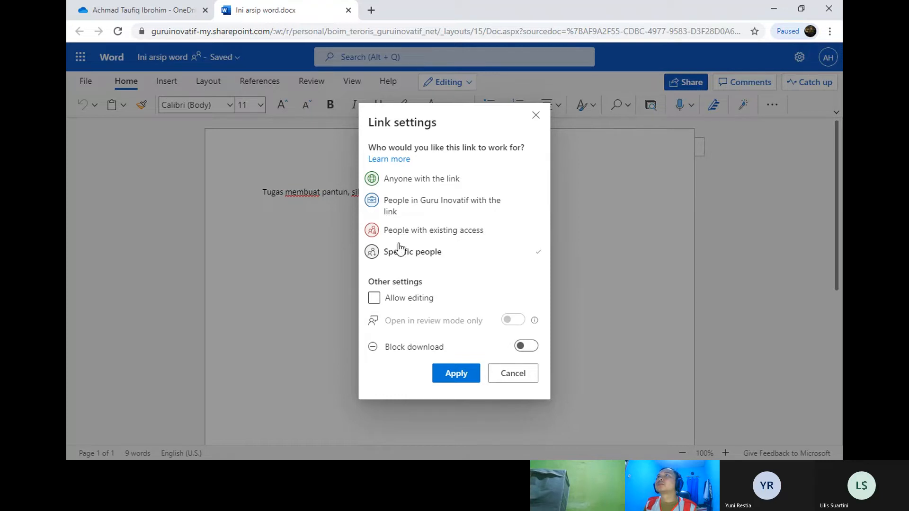
{"action": "left_click", "coordinate": [400, 230]}
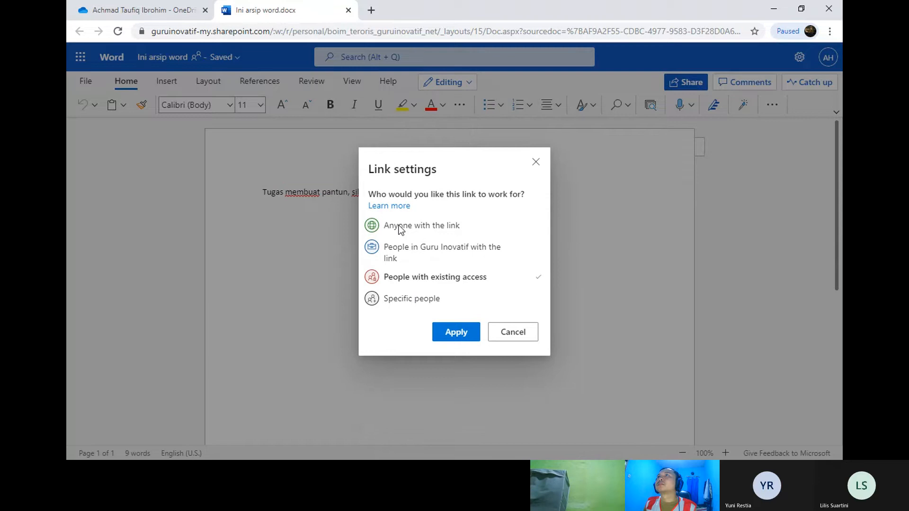
{"action": "left_click", "coordinate": [389, 227]}
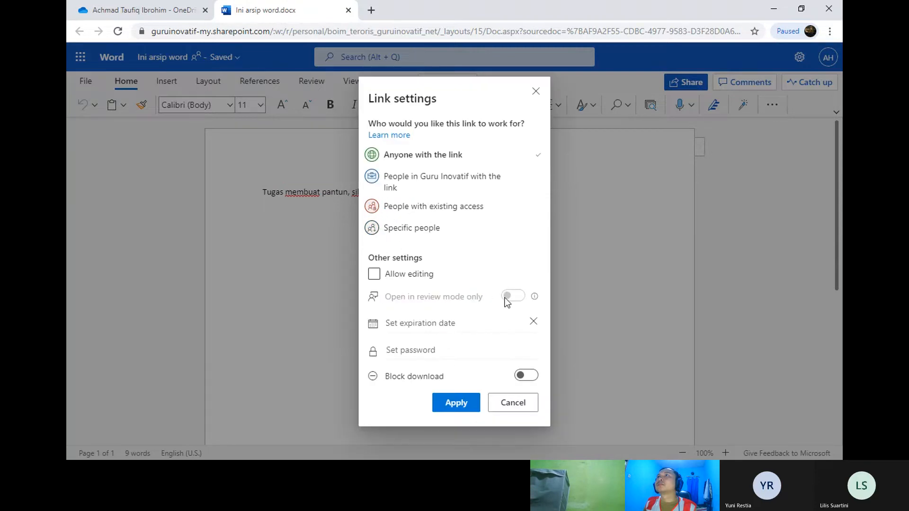
{"action": "left_click", "coordinate": [422, 279]}
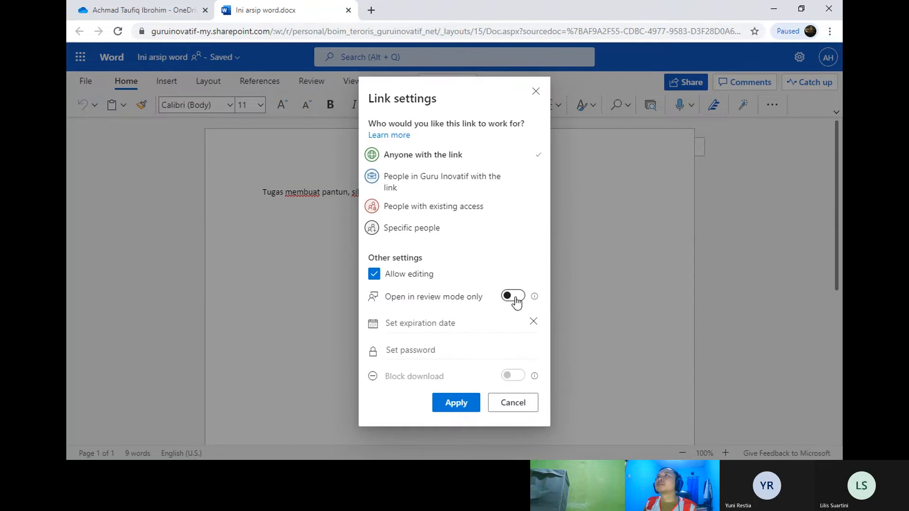
{"action": "left_click", "coordinate": [465, 406]}
{"action": "left_click", "coordinate": [393, 314]}
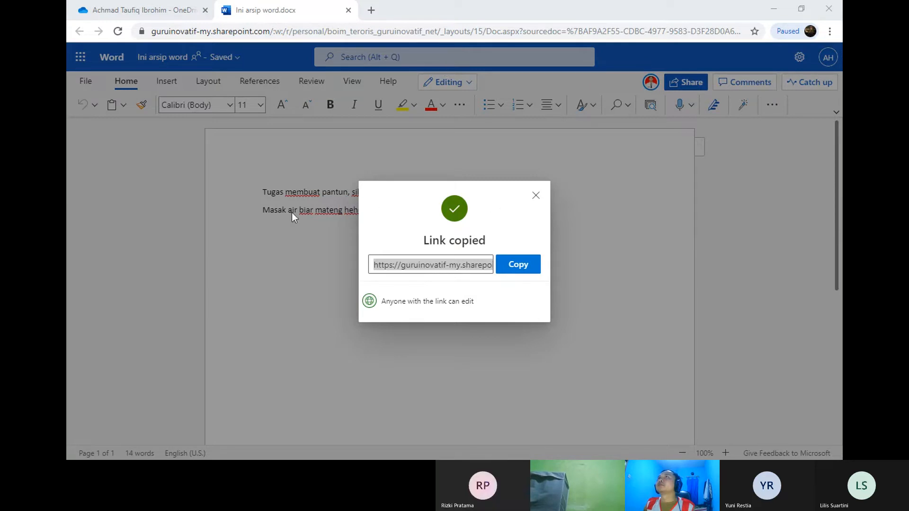
Step: Close the Link copied notice and get back to the Word document from OneDrive
{"action": "left_click", "coordinate": [84, 234]}
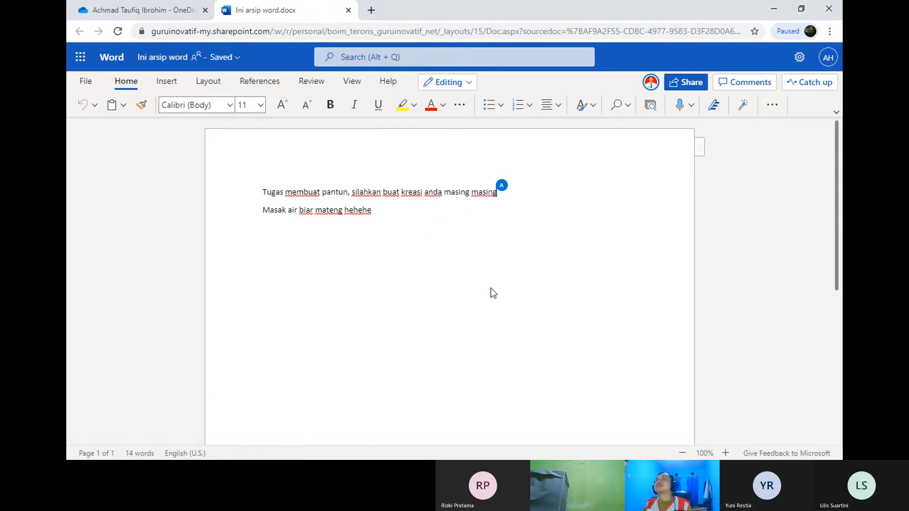
{"action": "left_click", "coordinate": [163, 4]}
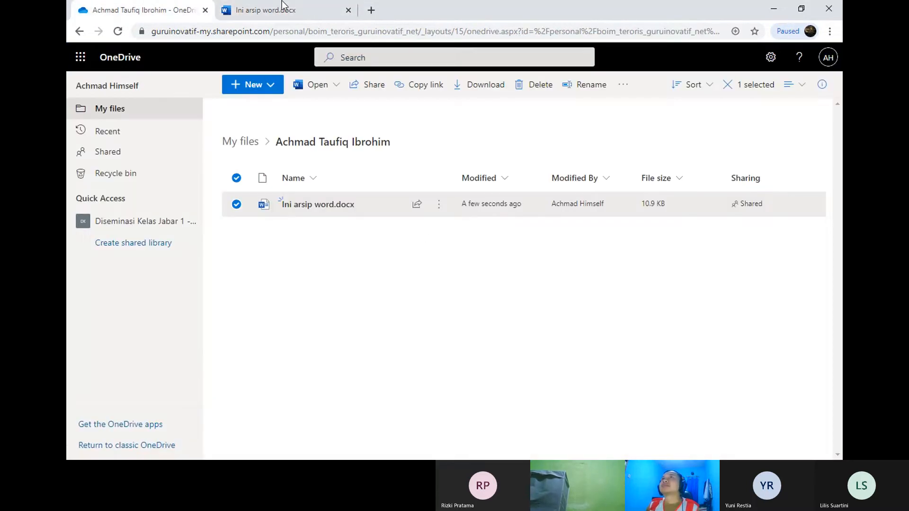
{"action": "left_click", "coordinate": [244, 6]}
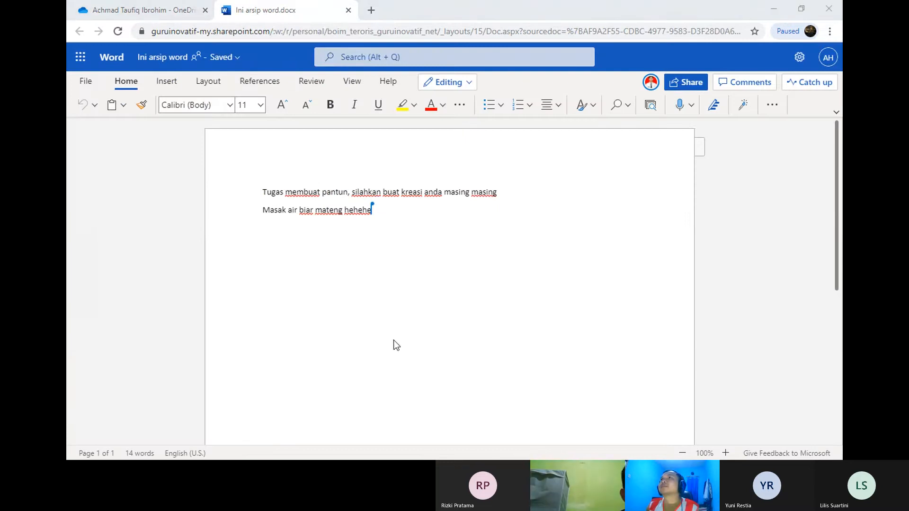
Step: Select the line 'Masak air biar mateng hehehe' and review then dismiss the spelling suggestions for 'hehehe'
{"action": "left_click", "coordinate": [99, 280]}
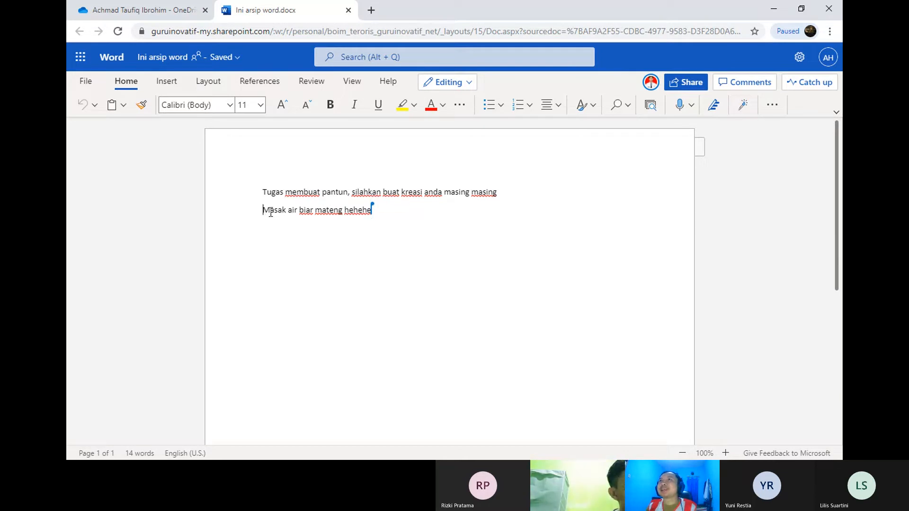
{"action": "left_click_drag", "start_coordinate": [263, 210], "coordinate": [381, 216]}
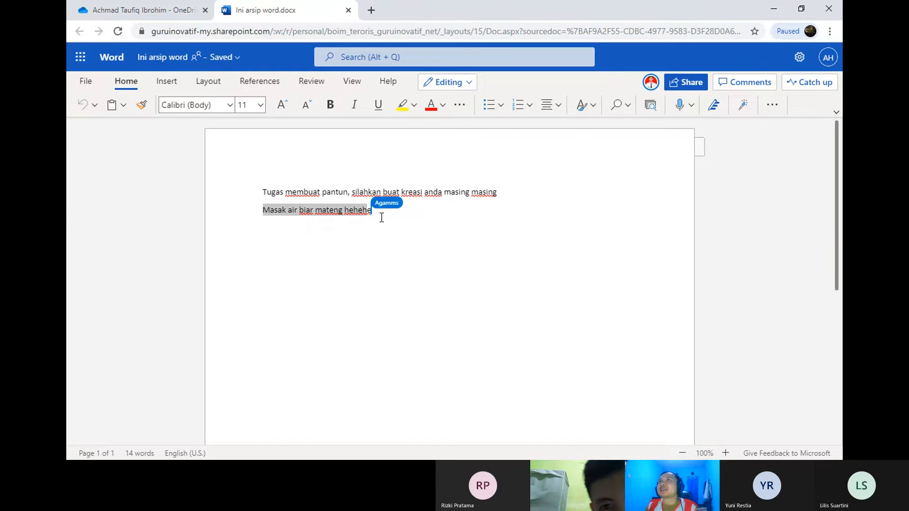
{"action": "left_click", "coordinate": [374, 209]}
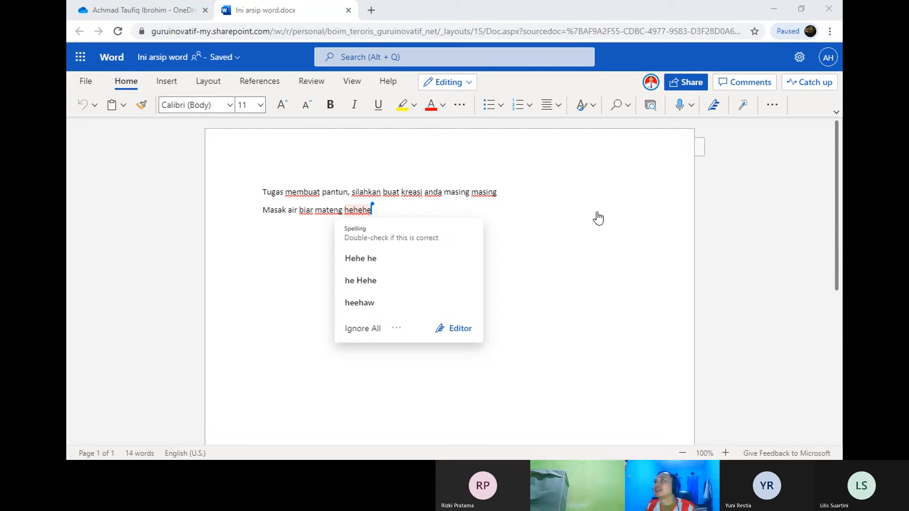
{"action": "left_click", "coordinate": [68, 351]}
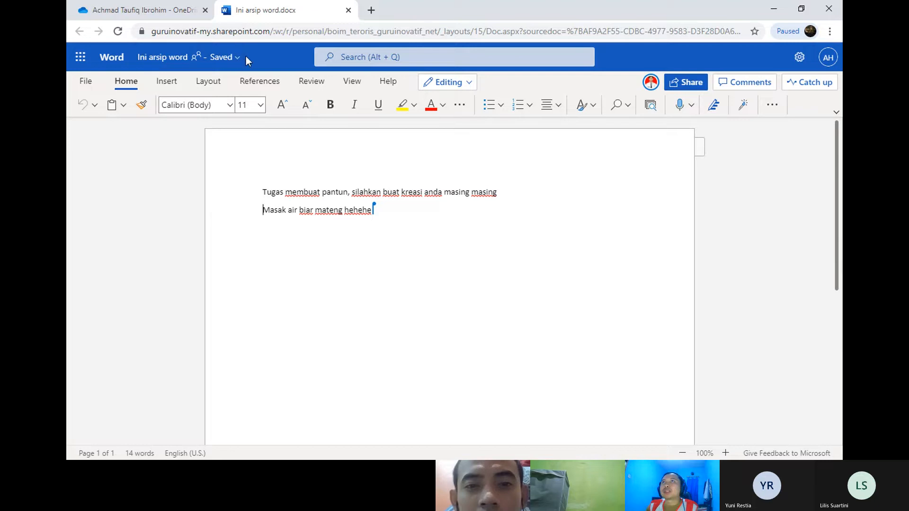
{"action": "left_click", "coordinate": [219, 57]}
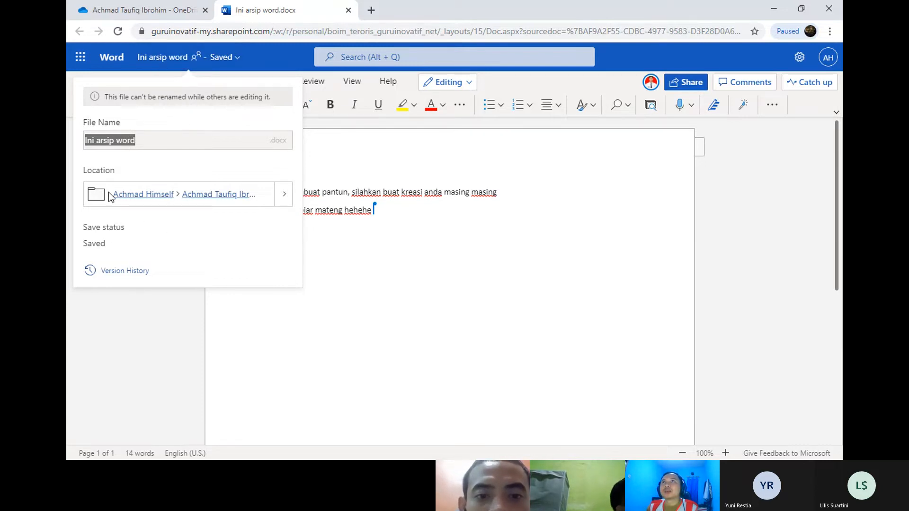
{"action": "left_click", "coordinate": [124, 273]}
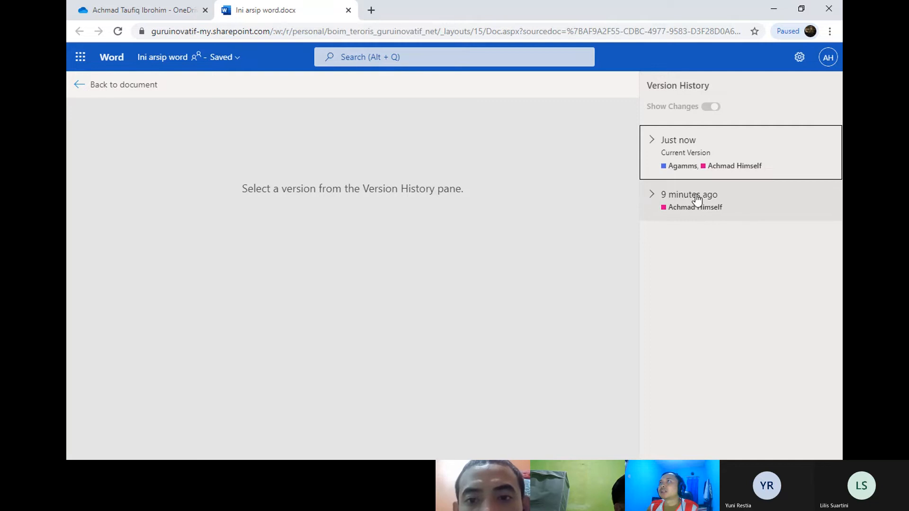
{"action": "left_click", "coordinate": [649, 141]}
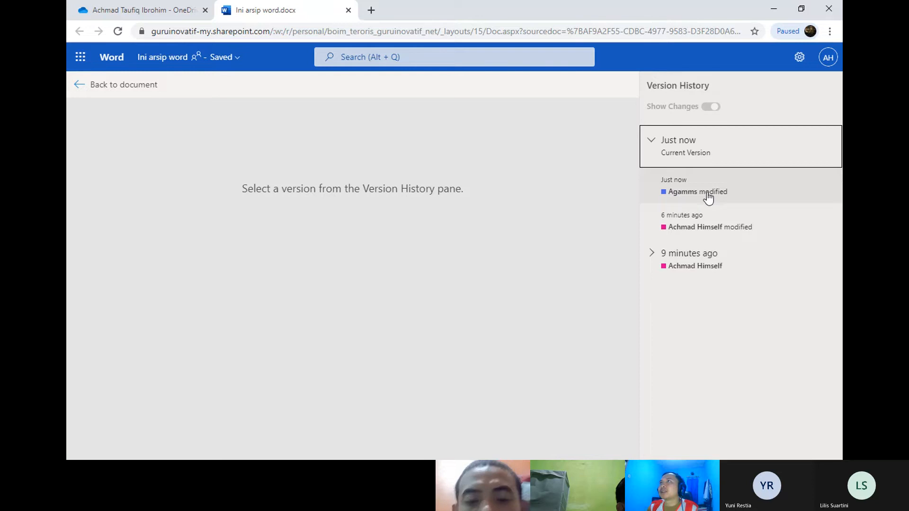
{"action": "left_click", "coordinate": [651, 141]}
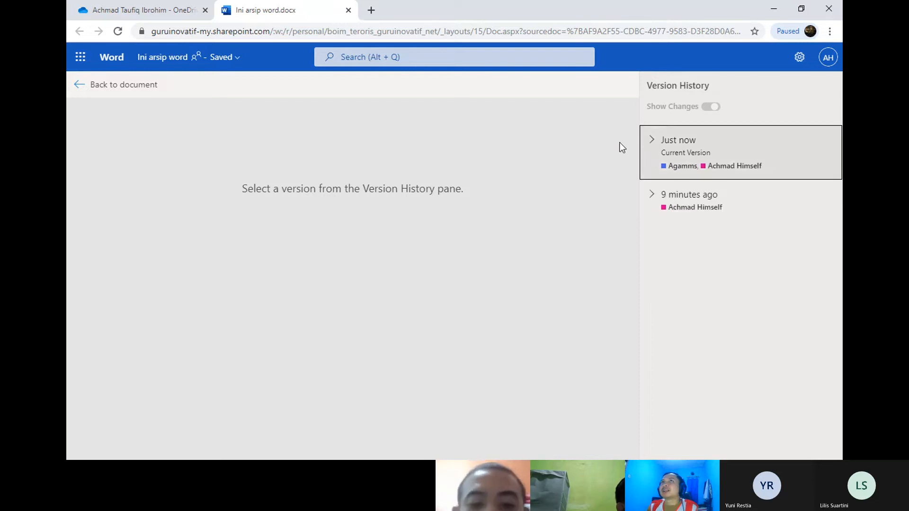
{"action": "left_click", "coordinate": [87, 82]}
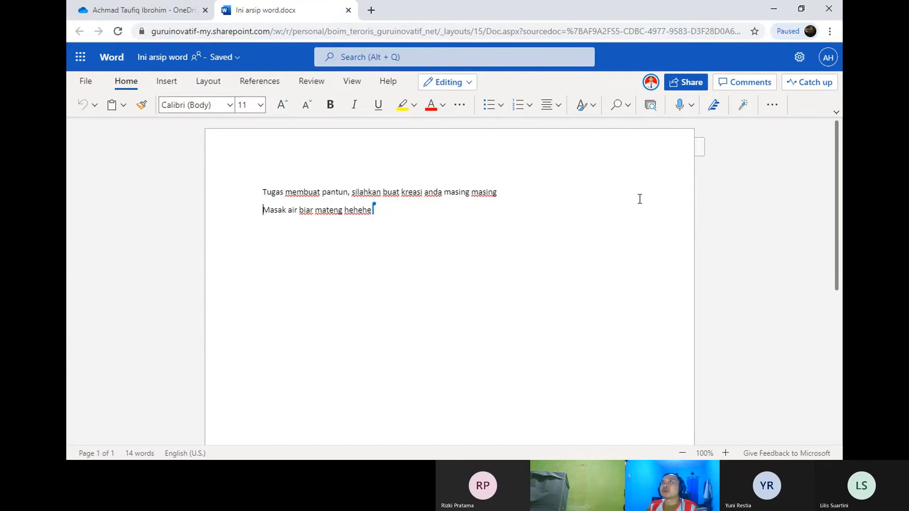
Step: In Share link settings choose Anyone with the link and Allow editing, leaving review-only off
{"action": "left_click", "coordinate": [686, 82]}
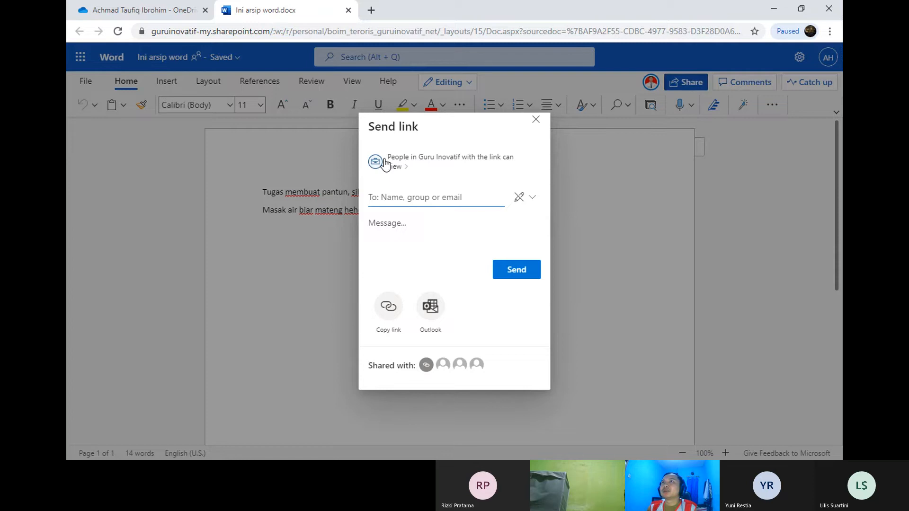
{"action": "left_click", "coordinate": [397, 164]}
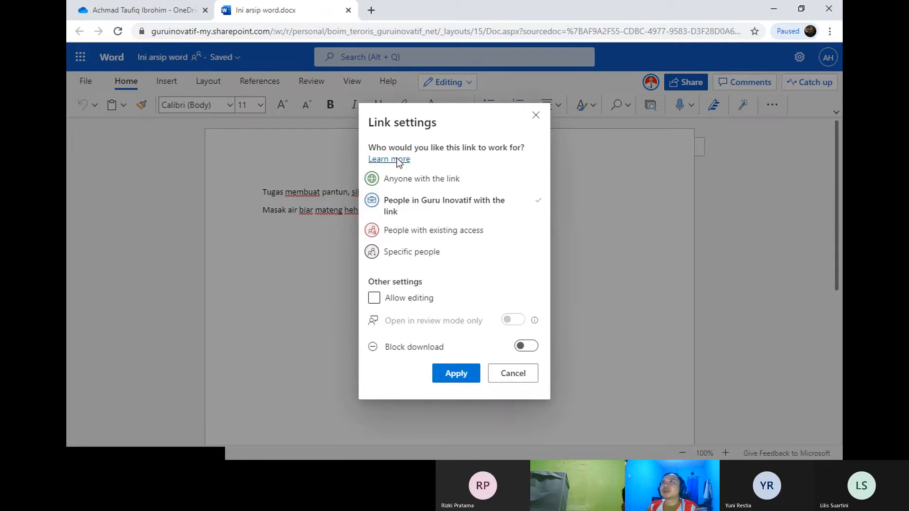
{"action": "left_click", "coordinate": [438, 183]}
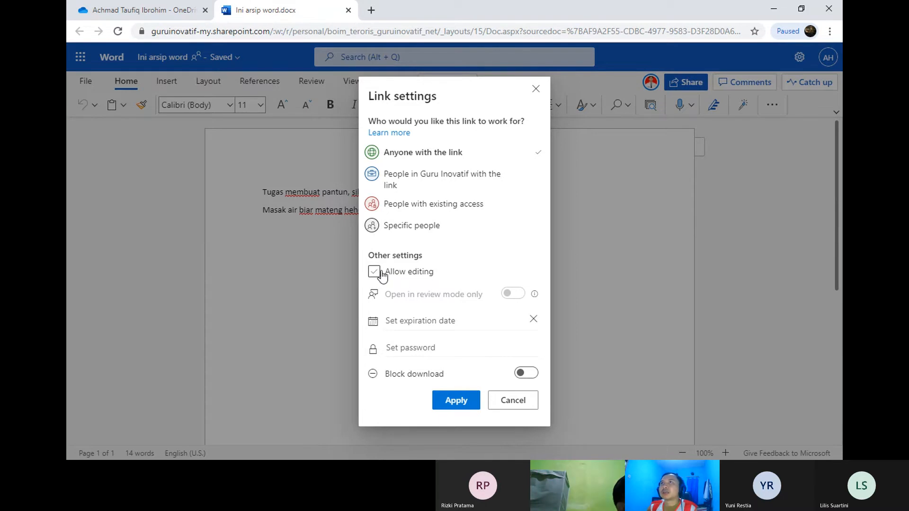
{"action": "left_click", "coordinate": [382, 274]}
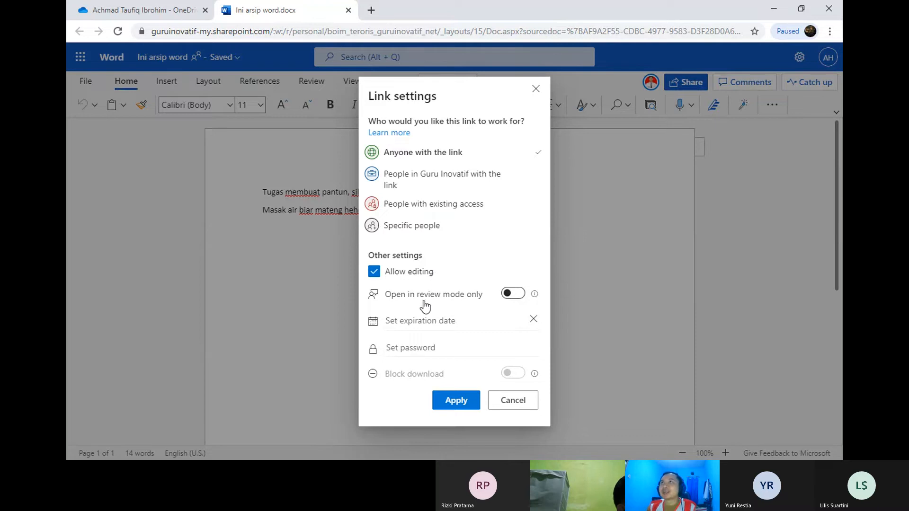
{"action": "left_click", "coordinate": [515, 293]}
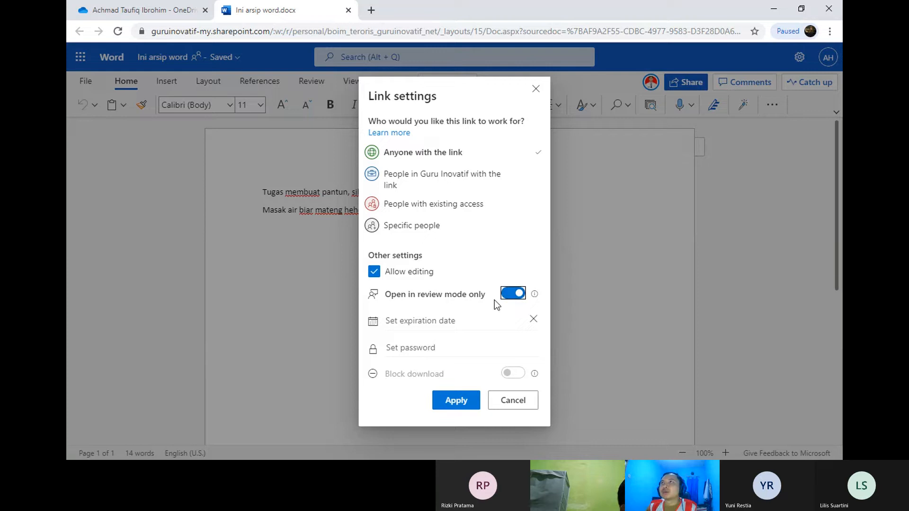
{"action": "left_click", "coordinate": [513, 294]}
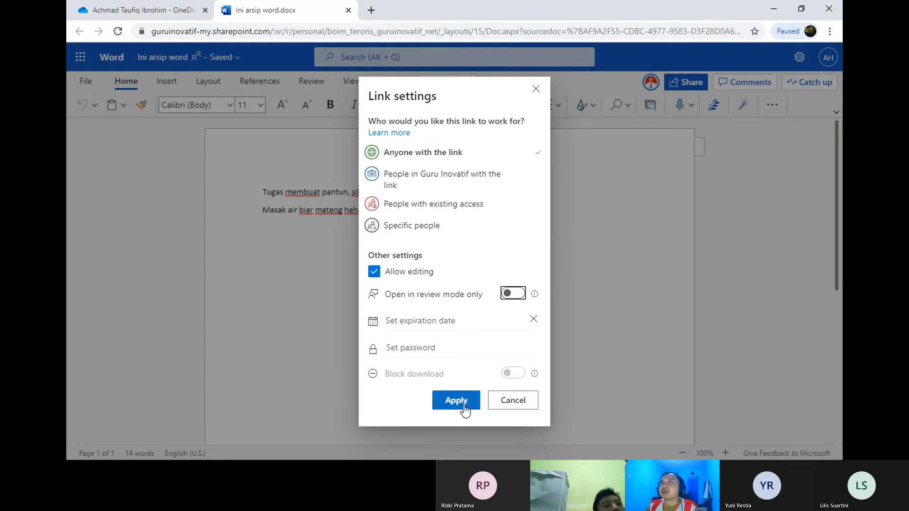
Step: Leave the link's expiration date and password empty
{"action": "left_click", "coordinate": [458, 323]}
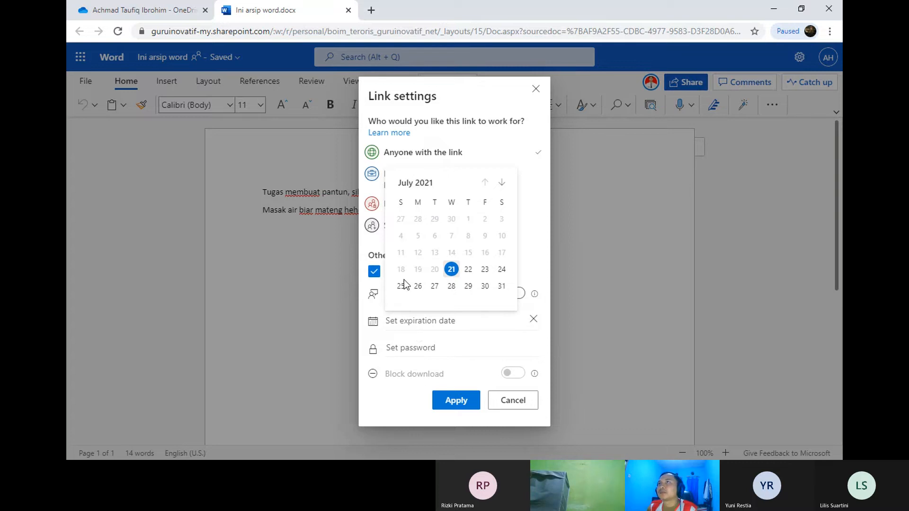
{"action": "left_click", "coordinate": [543, 263]}
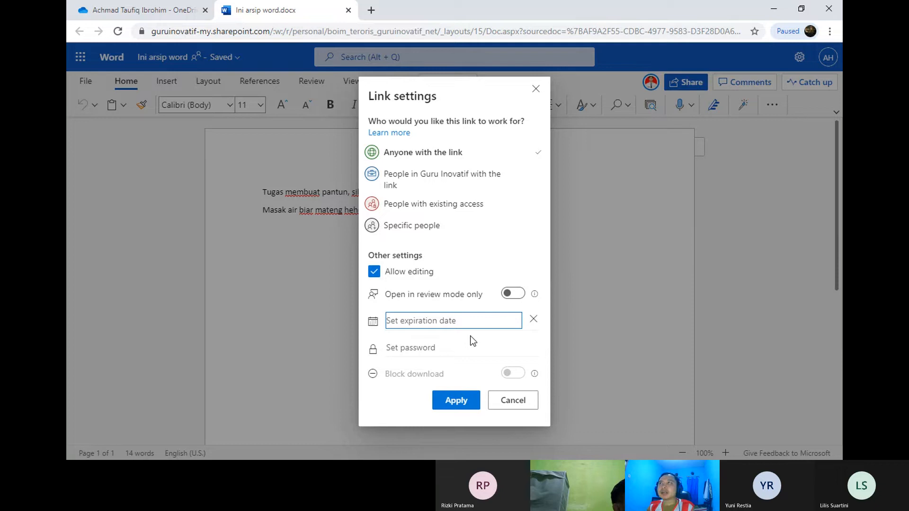
{"action": "left_click", "coordinate": [421, 348]}
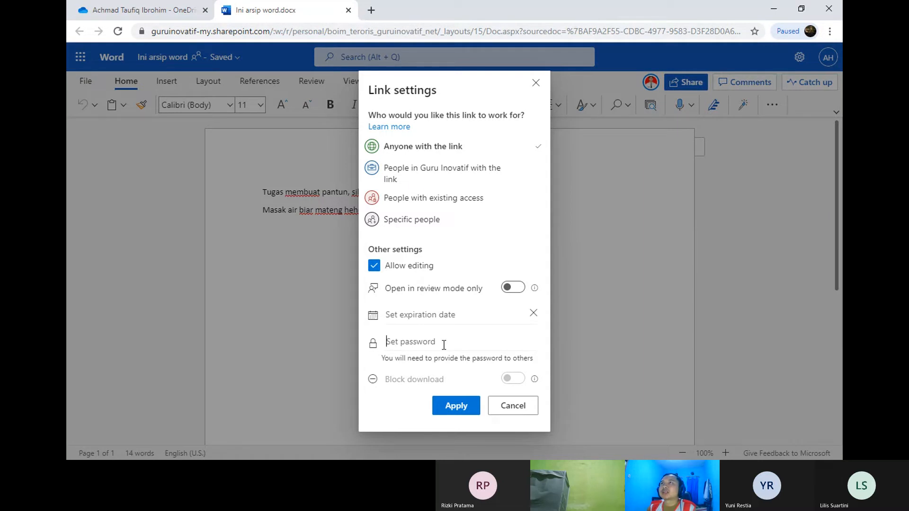
{"action": "left_click", "coordinate": [537, 241]}
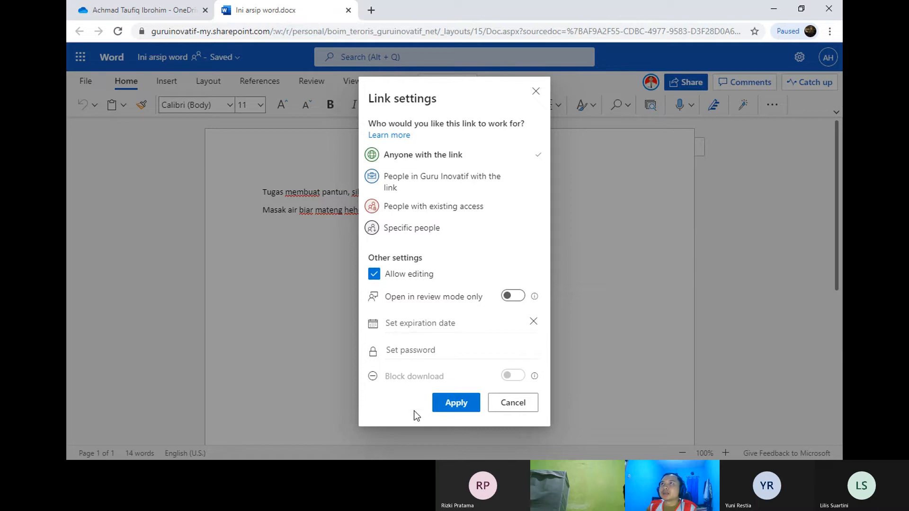
Step: Apply the anyone-can-edit settings and copy the Ini arsip word sharing link
{"action": "left_click", "coordinate": [454, 402]}
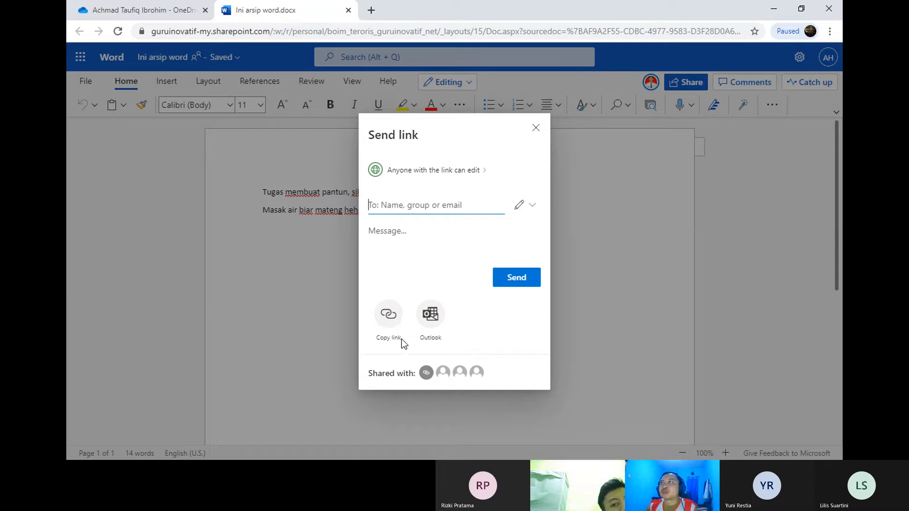
{"action": "left_click", "coordinate": [390, 319]}
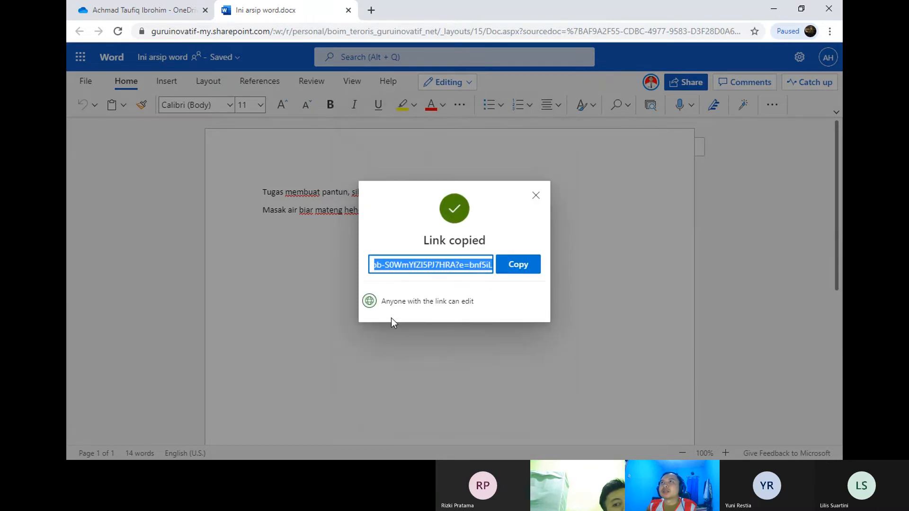